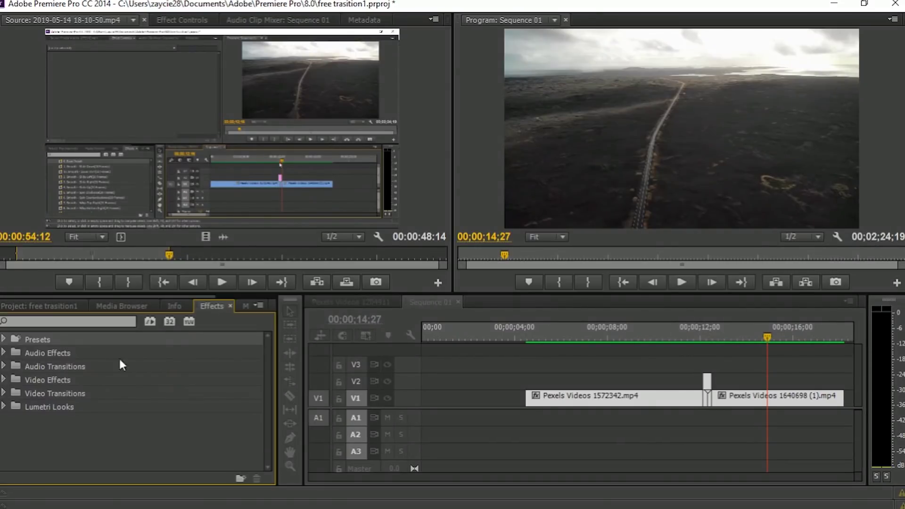
- Reveal the 10 Free Smooth Transition Pack 1 presets and razor V1 a few frames before the join
{"action": "left_click", "coordinate": [4, 340]}
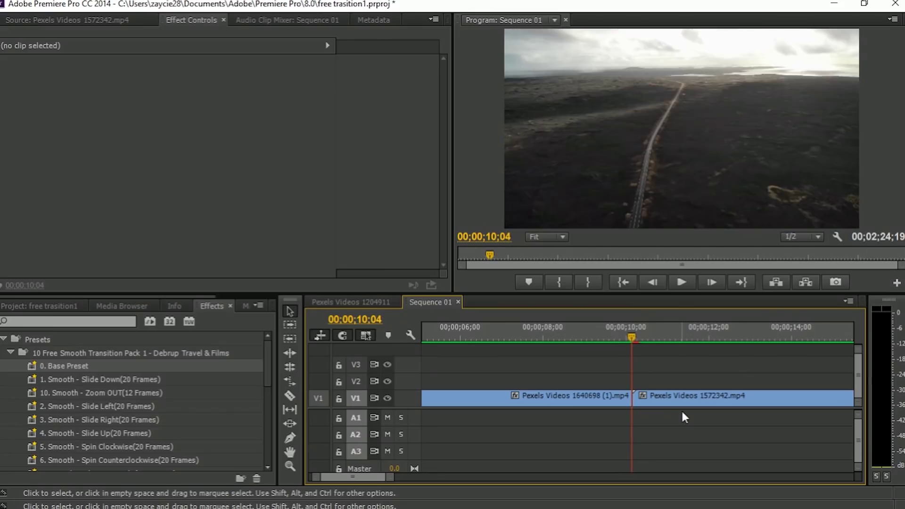
{"action": "key", "text": "Left"}
{"action": "key", "text": "Left"}
{"action": "key", "text": "Left"}
{"action": "key", "text": "Left"}
{"action": "key", "text": "Left"}
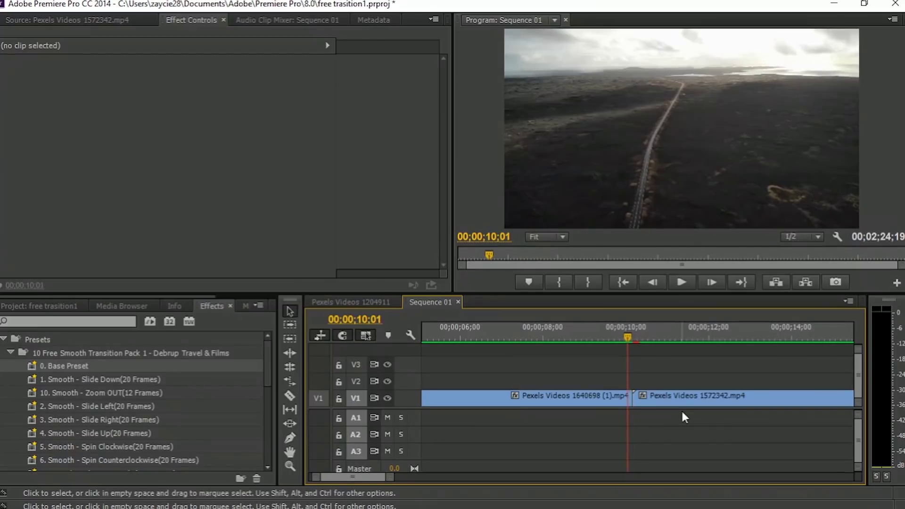
{"action": "key", "text": "Left"}
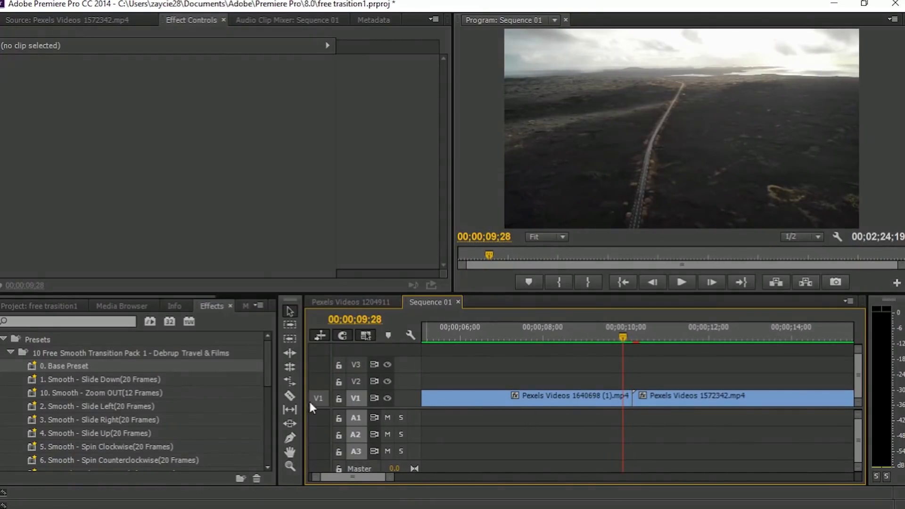
{"action": "left_click", "coordinate": [290, 396]}
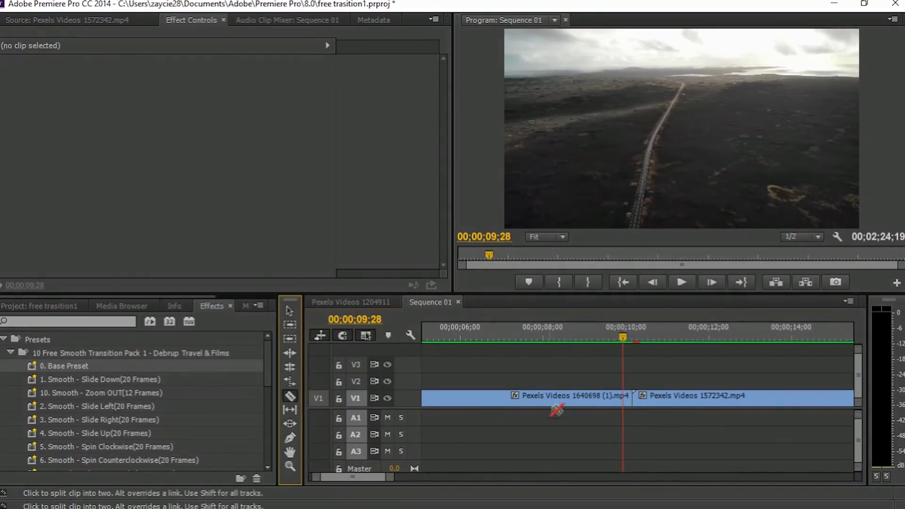
{"action": "left_click", "coordinate": [624, 396]}
- Compare frames around the join and cut the desert clip a few frames after it
{"action": "key", "text": "Right"}
{"action": "key", "text": "Right"}
{"action": "key", "text": "Right"}
{"action": "key", "text": "Right"}
{"action": "key", "text": "Right"}
{"action": "key", "text": "Right"}
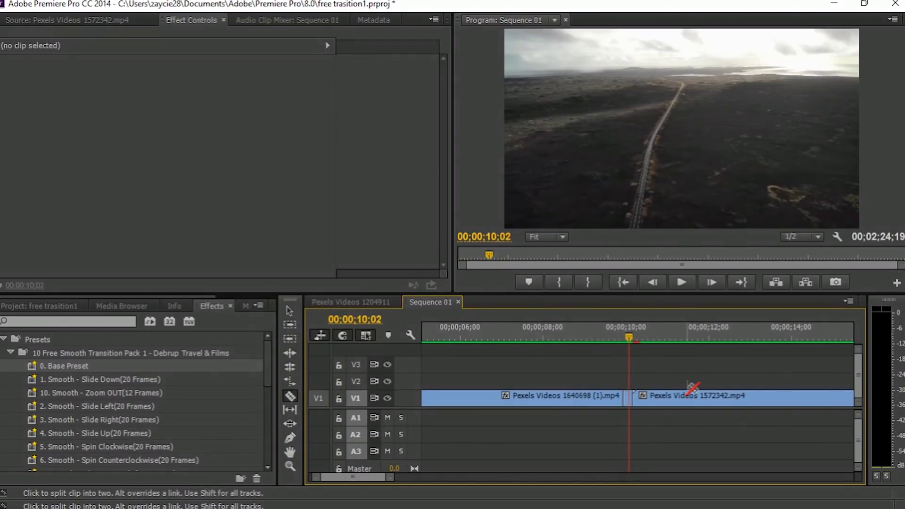
{"action": "key", "text": "Right"}
{"action": "key", "text": "Right"}
{"action": "key", "text": "Right"}
{"action": "key", "text": "Right"}
{"action": "key", "text": "Left"}
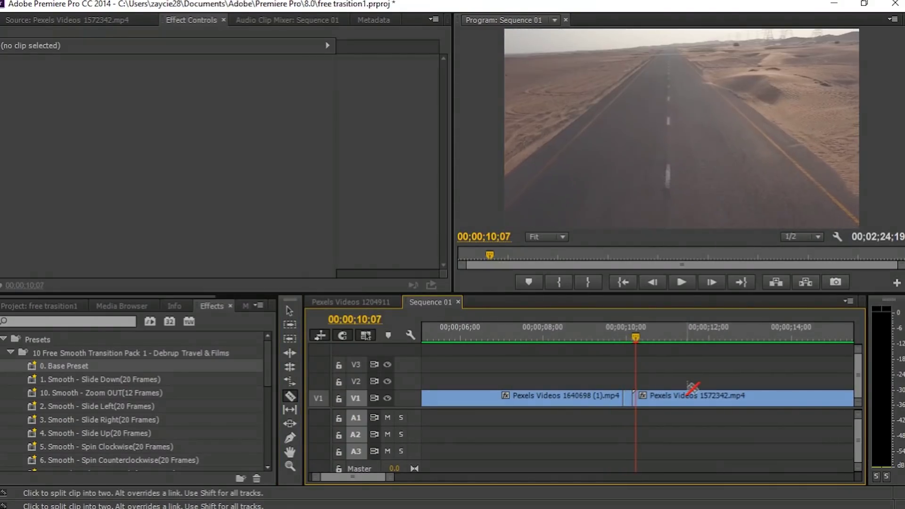
{"action": "key", "text": "Left"}
{"action": "key", "text": "Left"}
{"action": "key", "text": "Left"}
{"action": "key", "text": "Right"}
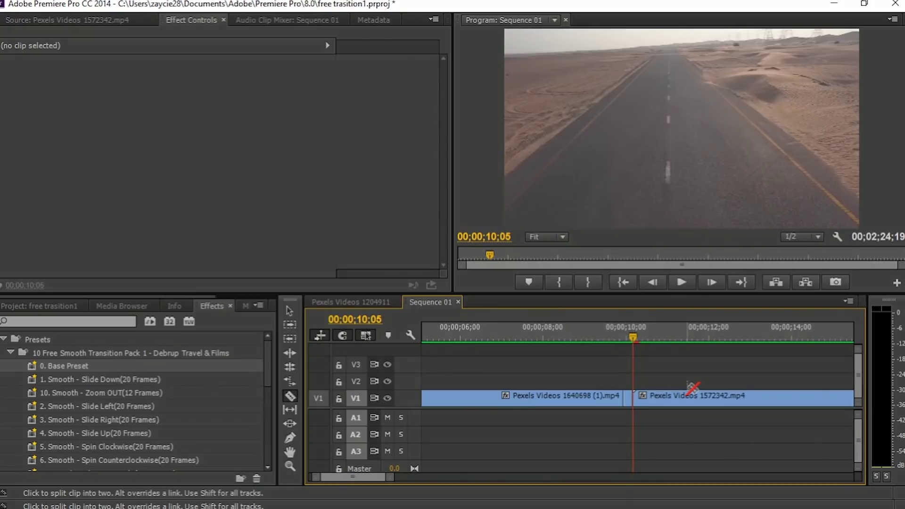
{"action": "key", "text": "Left"}
{"action": "key", "text": "Right"}
{"action": "key", "text": "Right"}
{"action": "key", "text": "Right"}
{"action": "key", "text": "Right"}
{"action": "key", "text": "Right"}
{"action": "key", "text": "Right"}
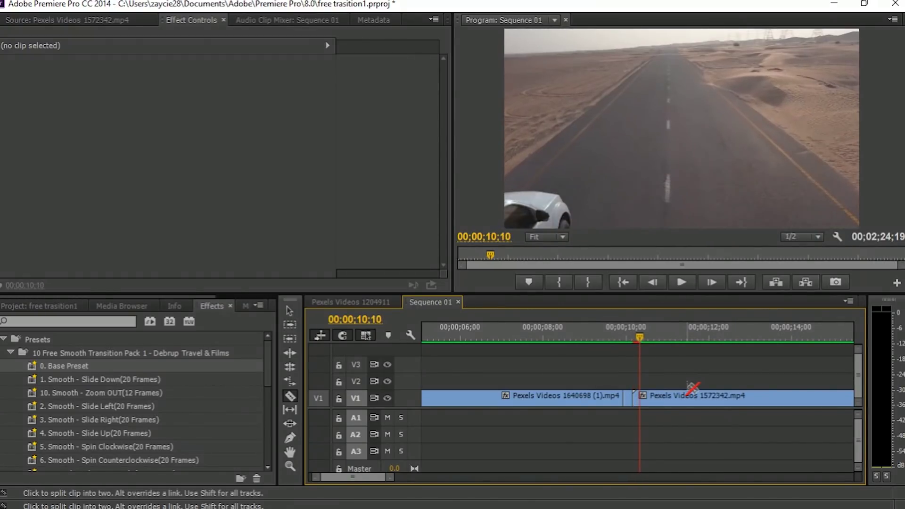
{"action": "left_click", "coordinate": [640, 398]}
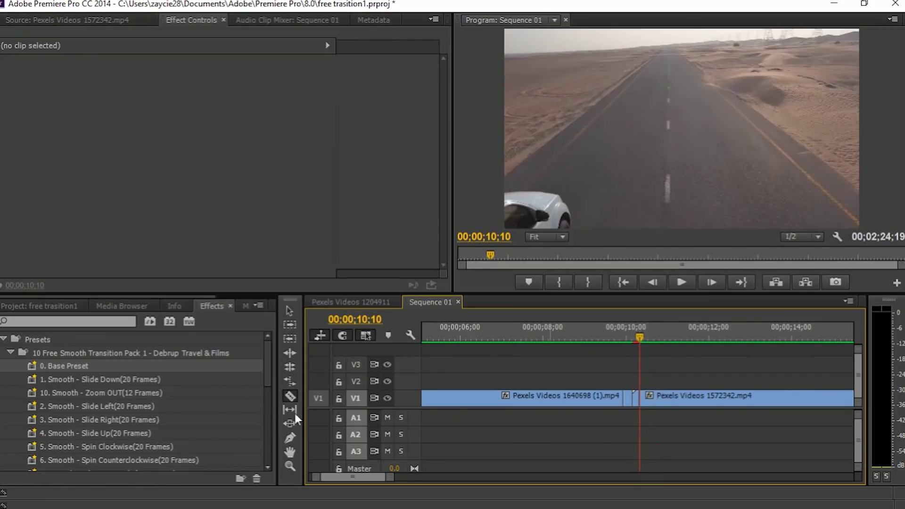
{"action": "left_click", "coordinate": [290, 310]}
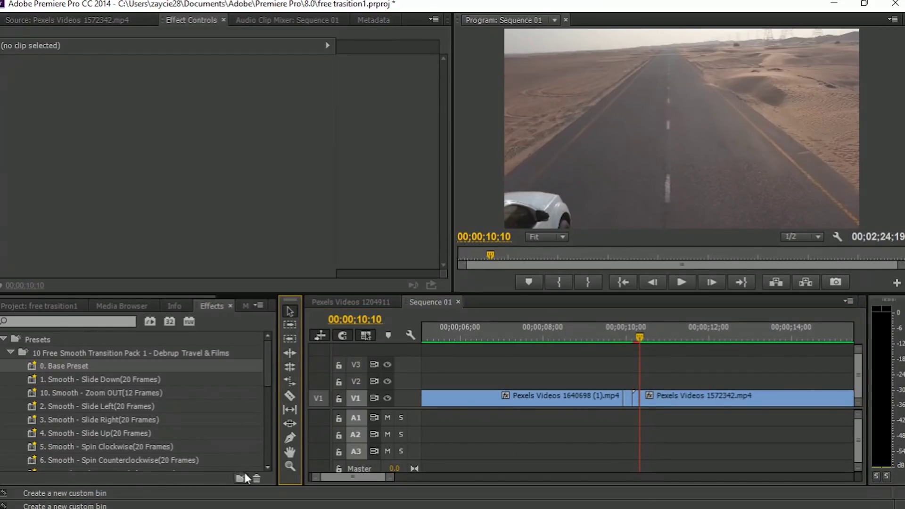
- Create a new adjustment layer and place it on V2 over the clip join
{"action": "left_click", "coordinate": [77, 309]}
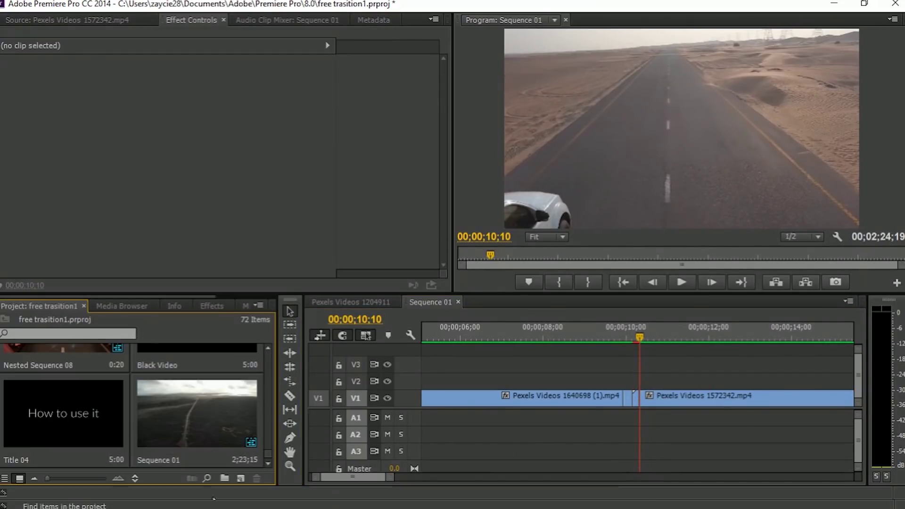
{"action": "left_click", "coordinate": [270, 341]}
{"action": "left_click", "coordinate": [456, 288]}
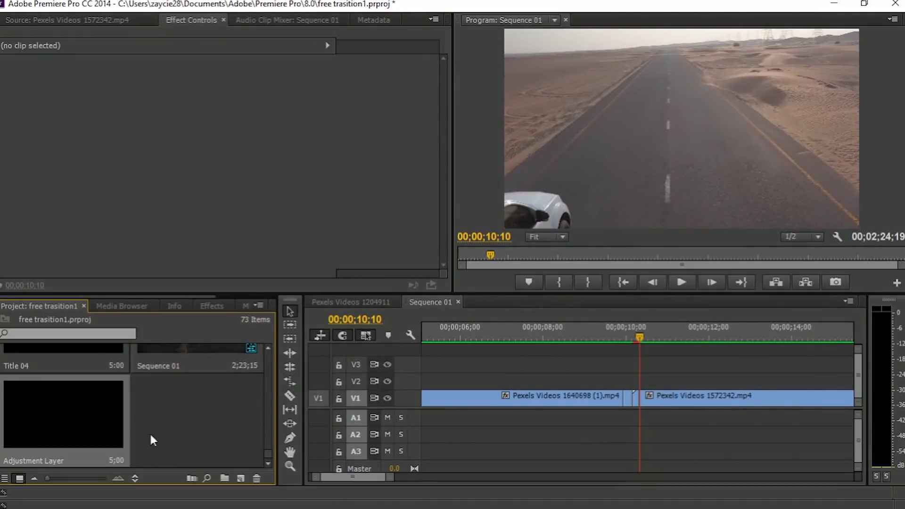
{"action": "left_click_drag", "start_coordinate": [113, 414], "coordinate": [599, 393]}
- Cut the adjustment layer at the playhead and delete the extra piece after it
{"action": "left_click", "coordinate": [289, 395]}
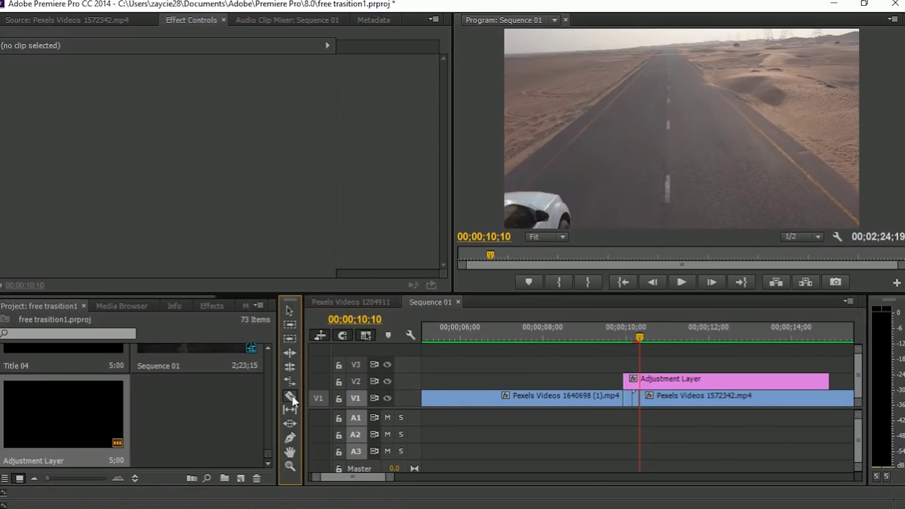
{"action": "left_click", "coordinate": [639, 379]}
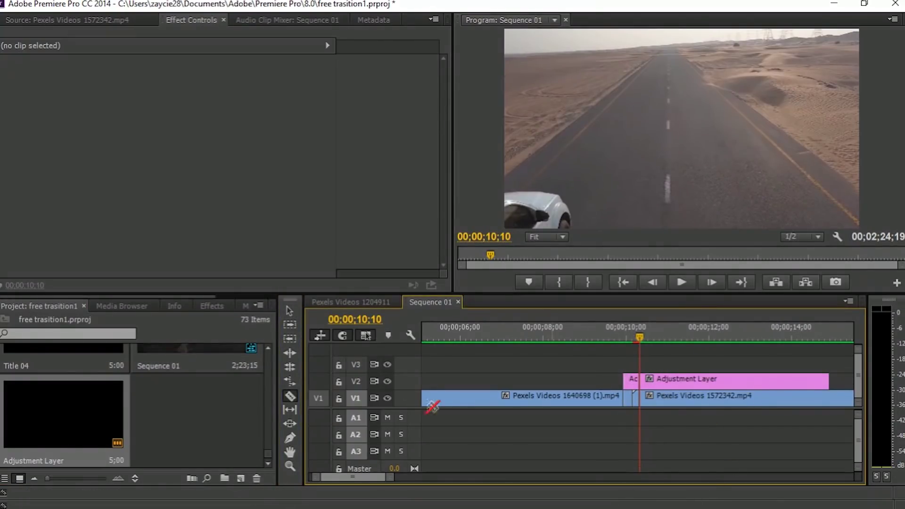
{"action": "left_click", "coordinate": [293, 313]}
{"action": "left_click", "coordinate": [717, 377]}
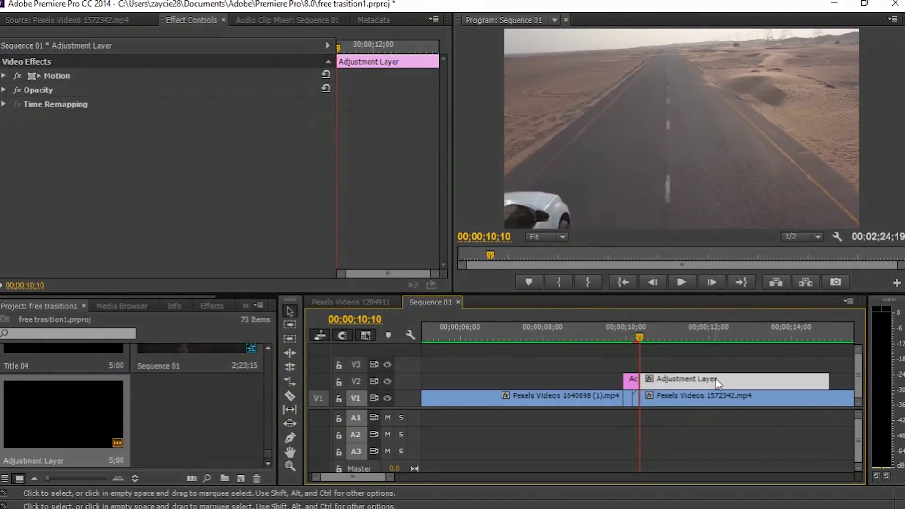
{"action": "key", "text": "Delete"}
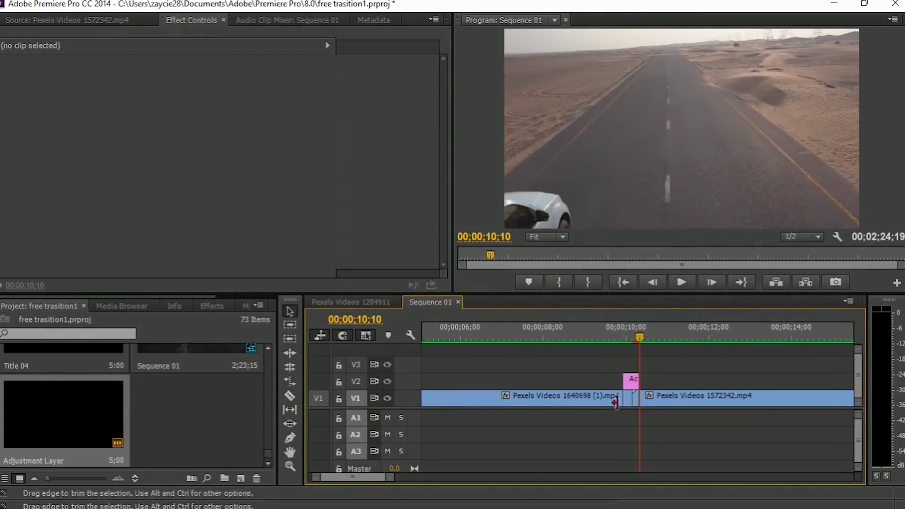
{"action": "left_click", "coordinate": [214, 305]}
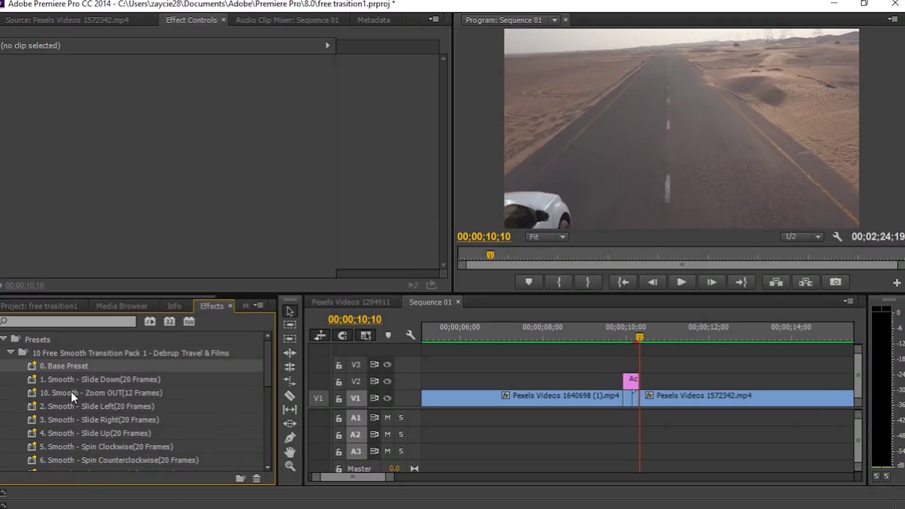
- Apply the 10. Smooth - Zoom OUT (12 Frames) preset to the adjustment layer
{"action": "scroll", "coordinate": [108, 418], "scroll_direction": "down", "scroll_amount": 1}
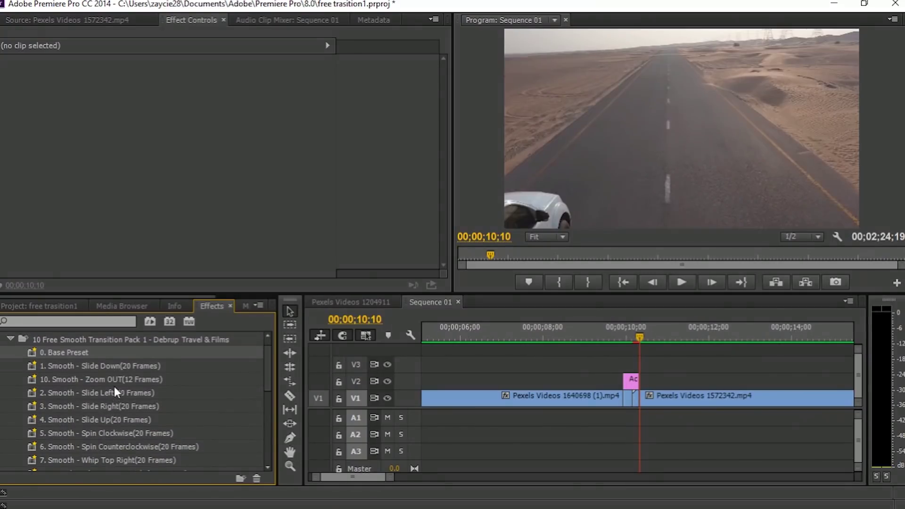
{"action": "scroll", "coordinate": [118, 380], "scroll_direction": "down", "scroll_amount": 4}
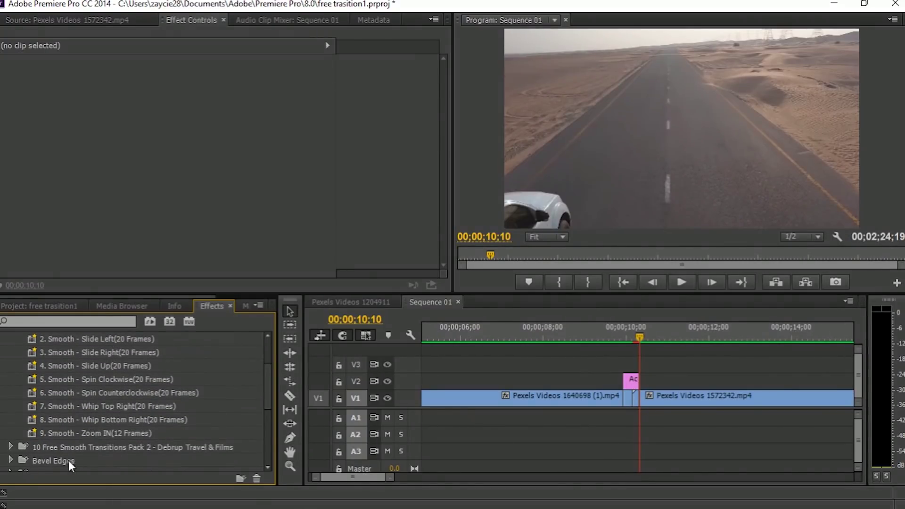
{"action": "left_click_drag", "start_coordinate": [52, 434], "coordinate": [626, 376]}
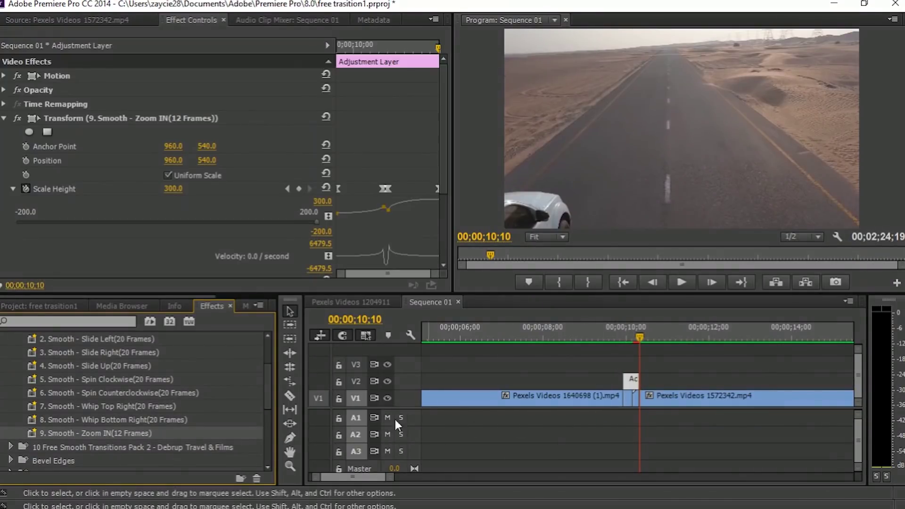
- Apply the 0. Base Preset to the V1 clips on both sides of the join
{"action": "scroll", "coordinate": [100, 382], "scroll_direction": "up", "scroll_amount": 3}
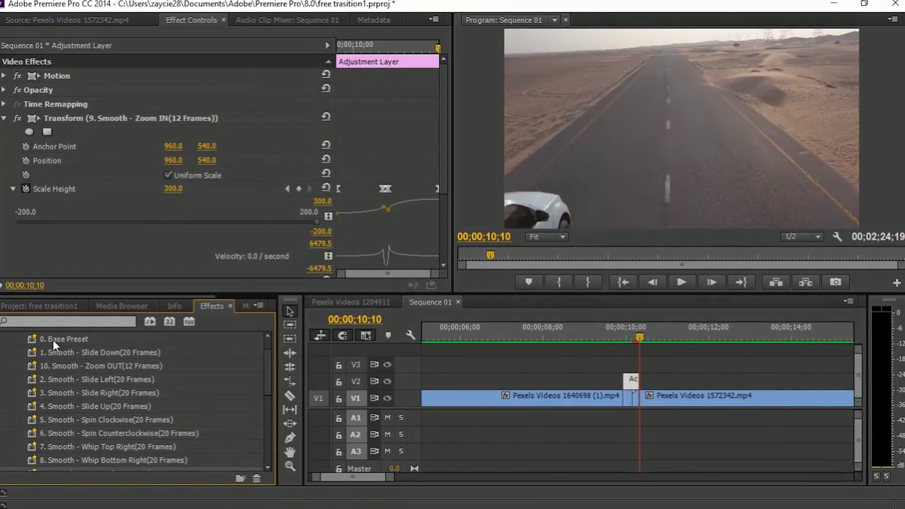
{"action": "left_click_drag", "start_coordinate": [53, 341], "coordinate": [642, 402]}
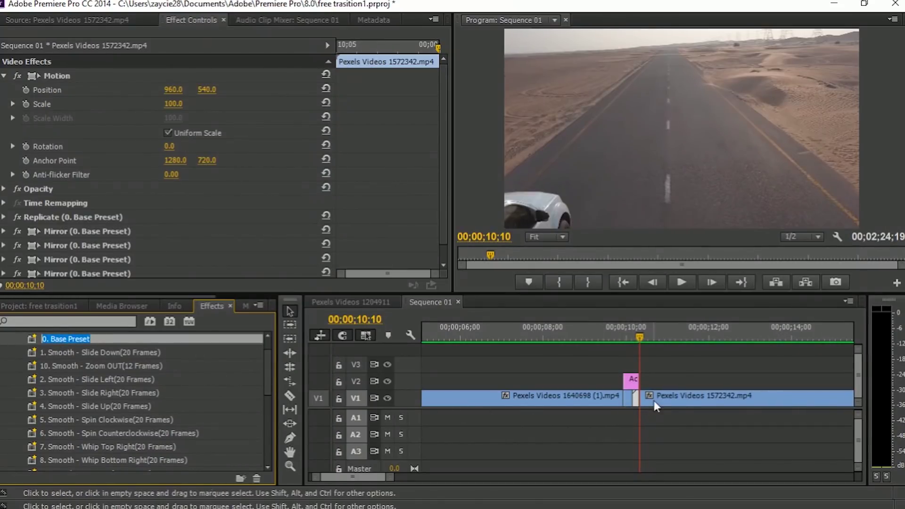
{"action": "left_click", "coordinate": [585, 332]}
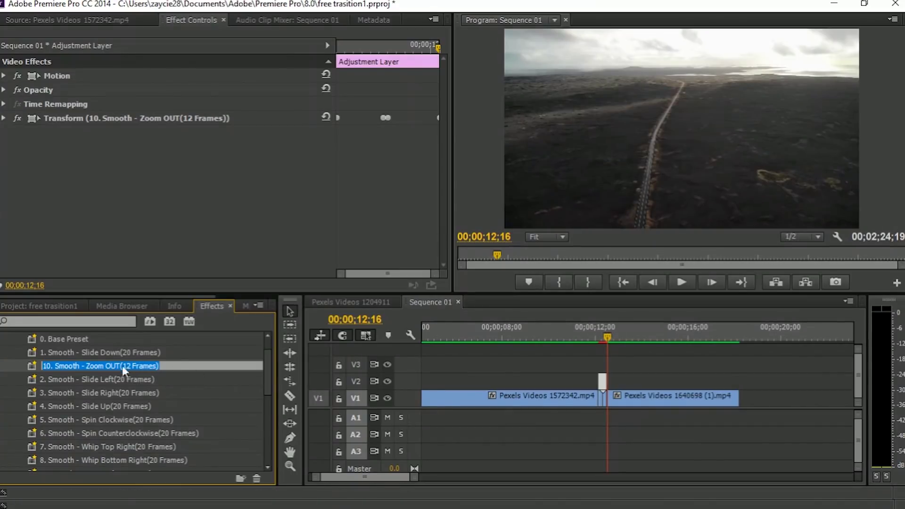
{"action": "left_click", "coordinate": [76, 340]}
{"action": "left_click_drag", "start_coordinate": [76, 340], "coordinate": [600, 398]}
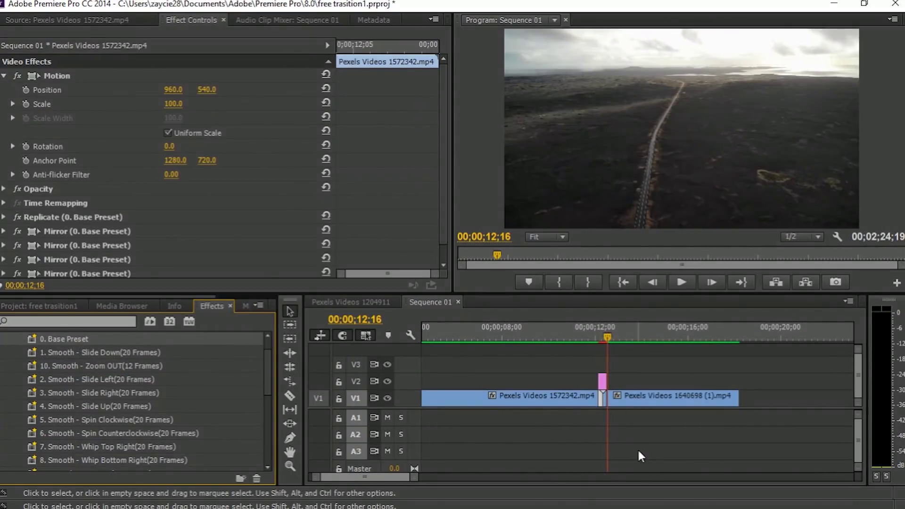
{"action": "left_click", "coordinate": [639, 455]}
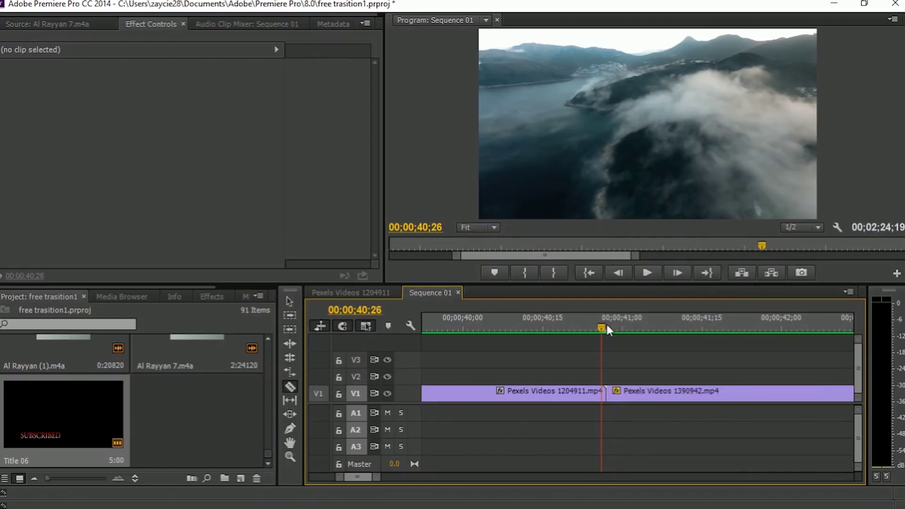
- Razor V1 a few frames either side of the 1204911/1390942 join and focus the project bin
{"action": "key", "text": "Right"}
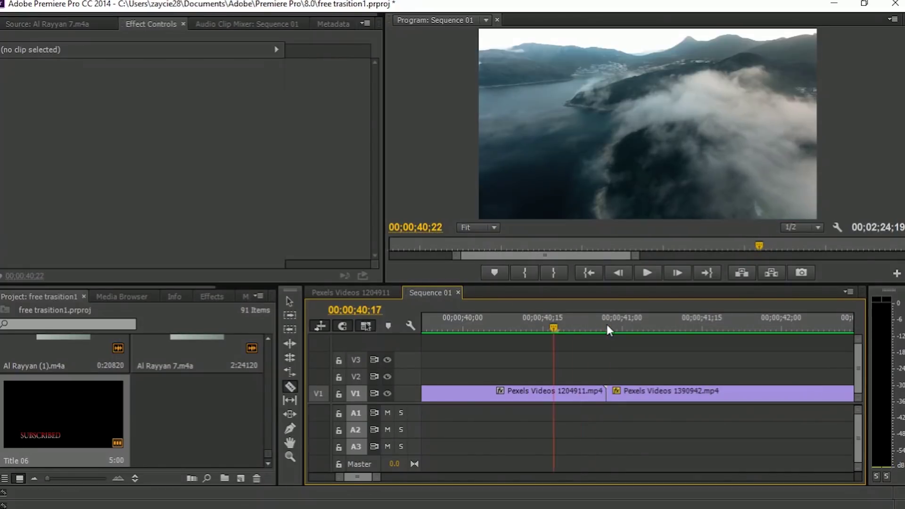
{"action": "left_click", "coordinate": [554, 390]}
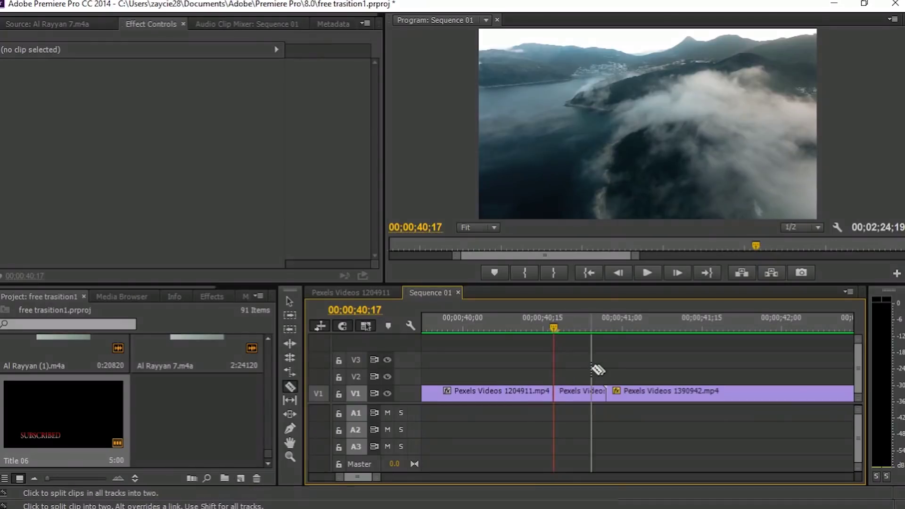
{"action": "key", "text": "space"}
{"action": "key", "text": "space"}
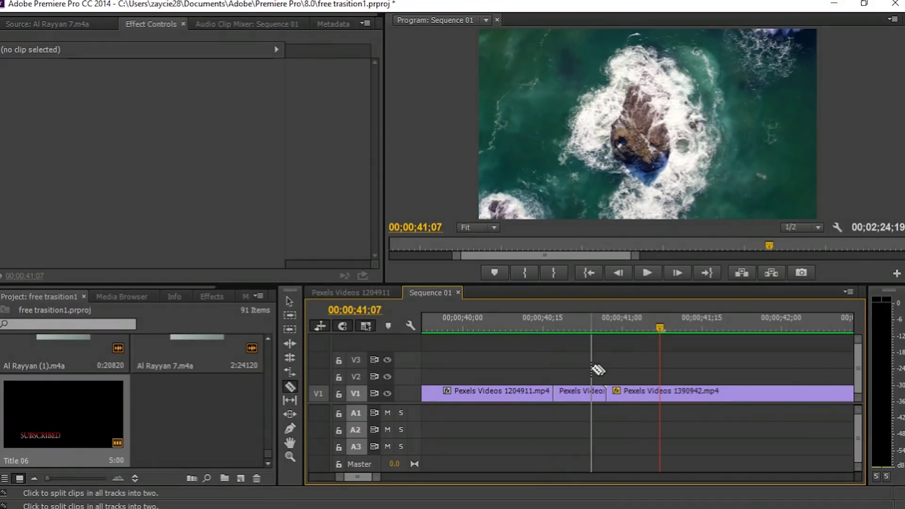
{"action": "left_click", "coordinate": [659, 392]}
{"action": "left_click", "coordinate": [267, 461]}
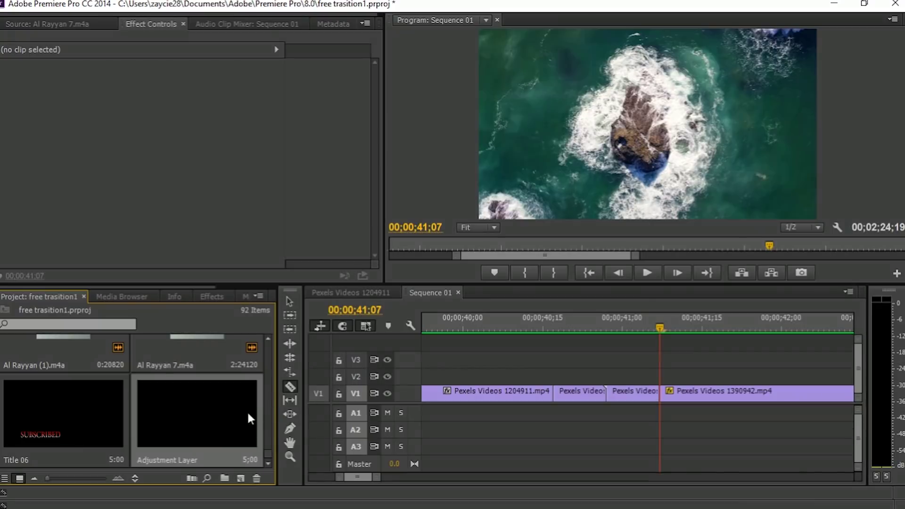
- Place the adjustment layer on V2 over the join and delete its excess past the playhead
{"action": "left_click_drag", "start_coordinate": [222, 415], "coordinate": [554, 376]}
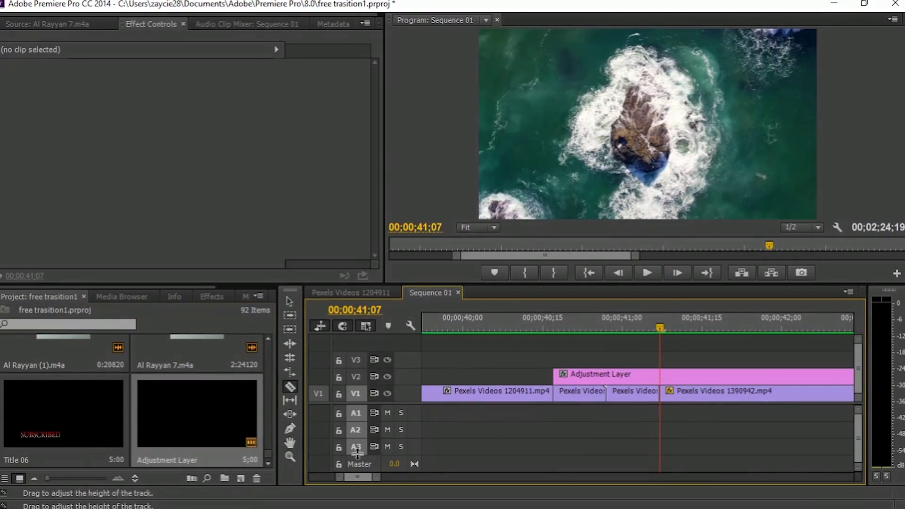
{"action": "left_click", "coordinate": [659, 376]}
{"action": "left_click", "coordinate": [289, 302]}
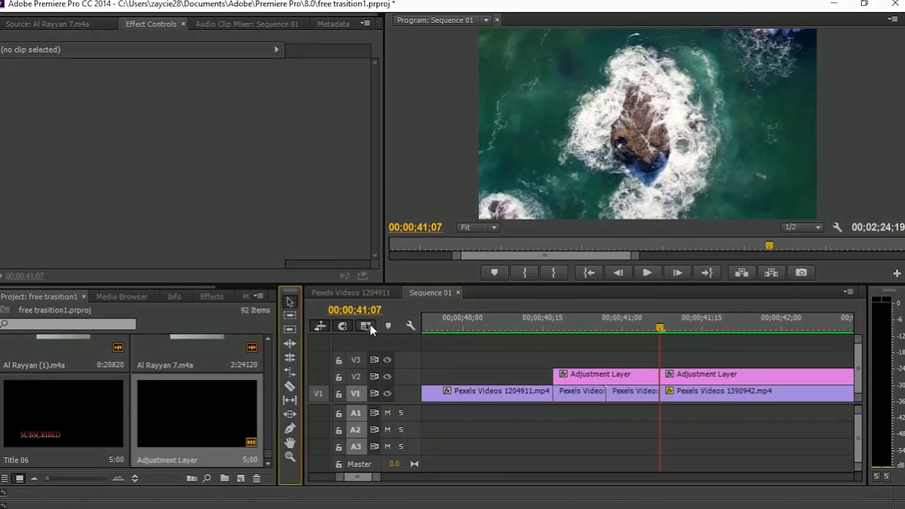
{"action": "left_click", "coordinate": [691, 376]}
{"action": "key", "text": "Delete"}
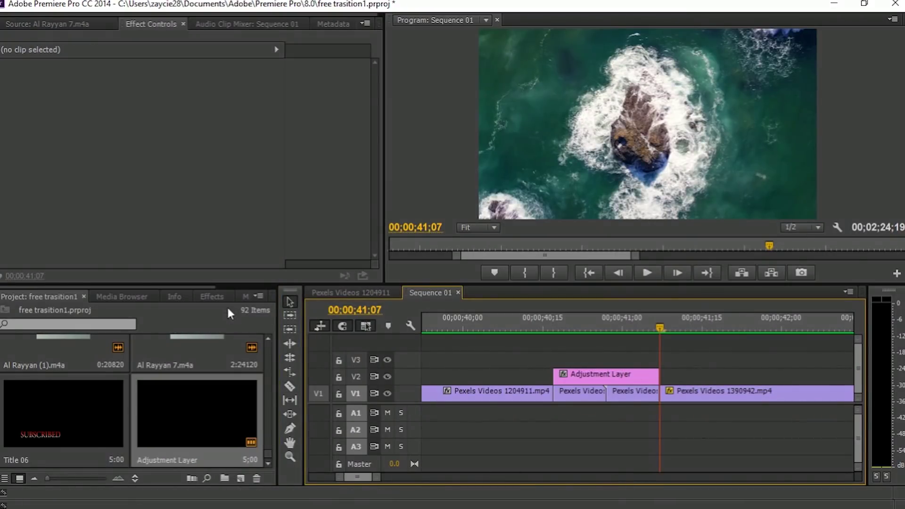
- Apply the 5. Smooth - Spin Clockwise preset to the adjustment layer
{"action": "left_click", "coordinate": [216, 293]}
{"action": "scroll", "coordinate": [160, 349], "scroll_direction": "up", "scroll_amount": 1}
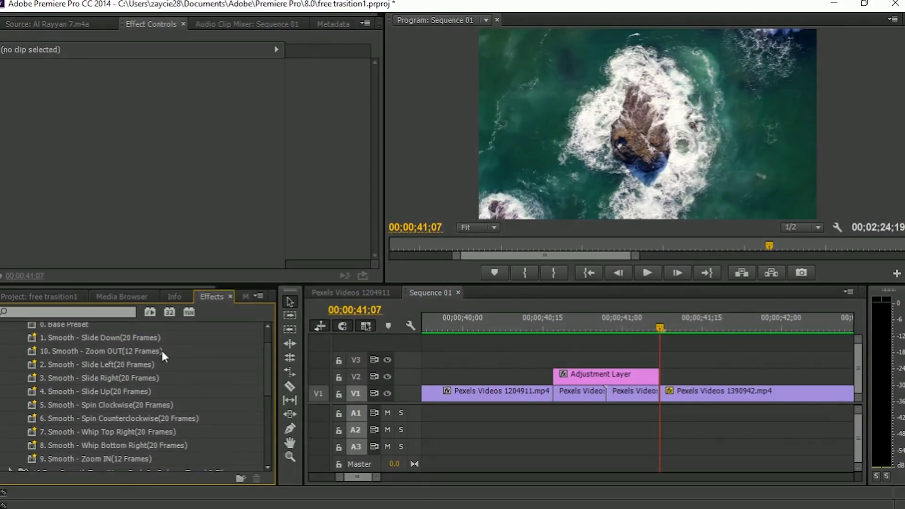
{"action": "scroll", "coordinate": [182, 358], "scroll_direction": "up", "scroll_amount": 1}
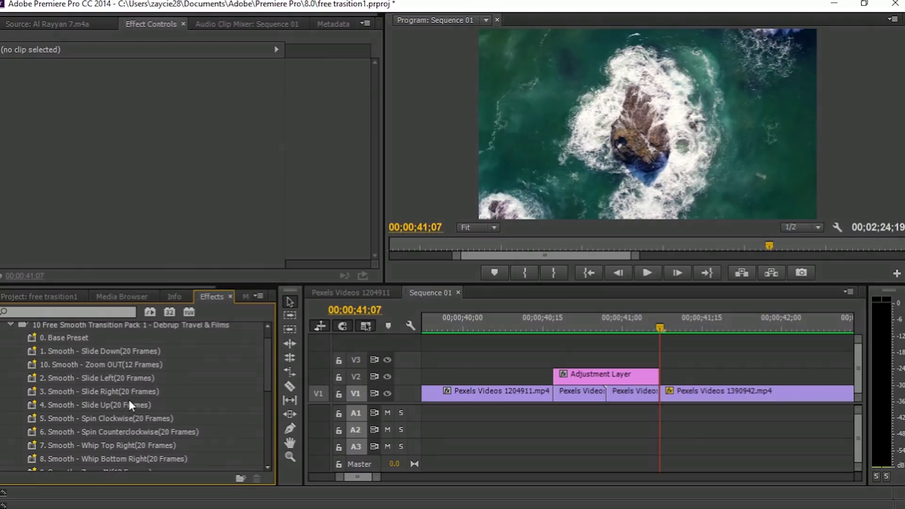
{"action": "left_click", "coordinate": [126, 419]}
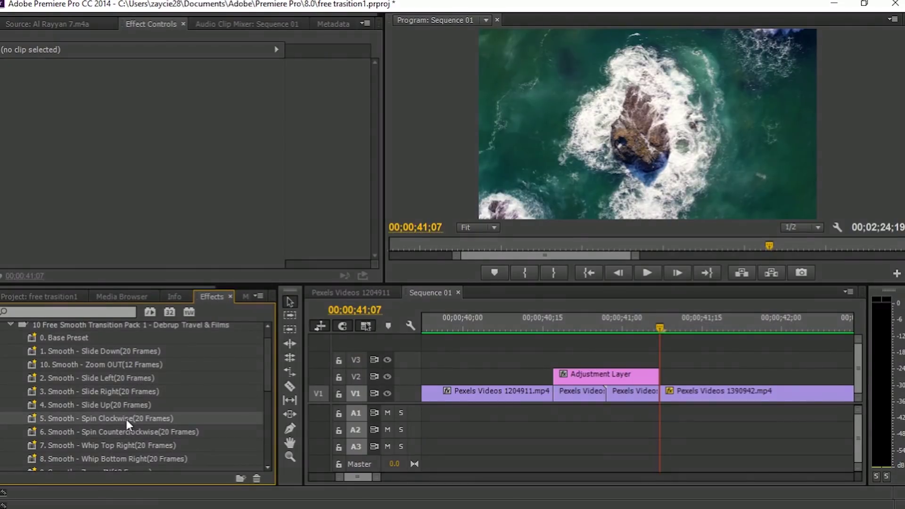
{"action": "left_click_drag", "start_coordinate": [127, 419], "coordinate": [607, 378]}
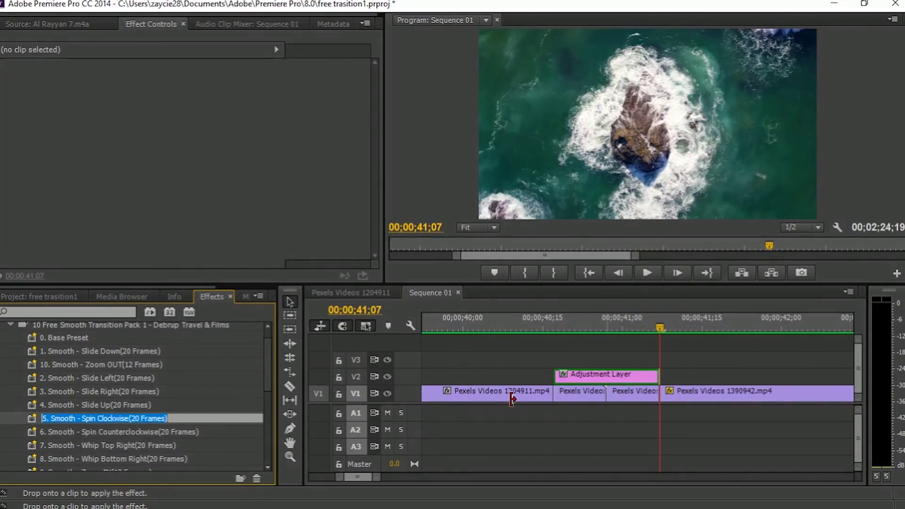
- Apply the 0. Base Preset to both short V1 pieces beside the cut
{"action": "left_click", "coordinate": [79, 335]}
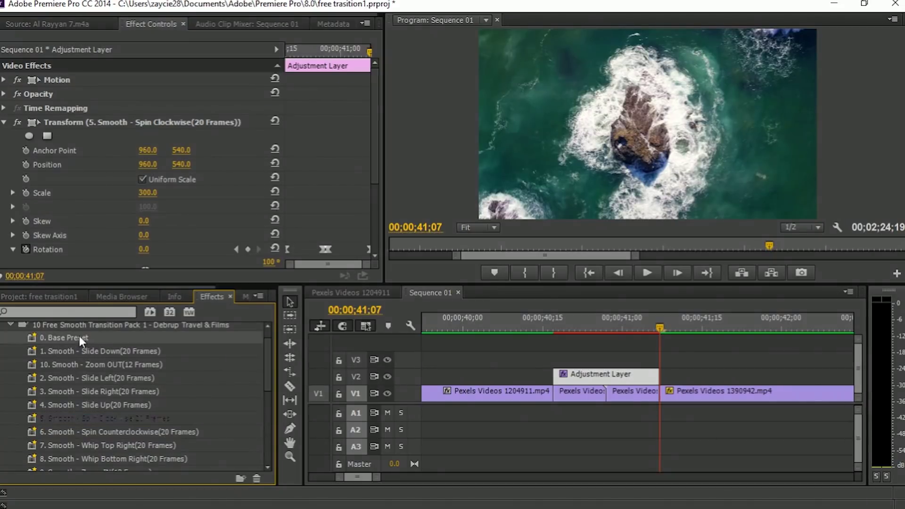
{"action": "left_click_drag", "start_coordinate": [79, 336], "coordinate": [577, 399]}
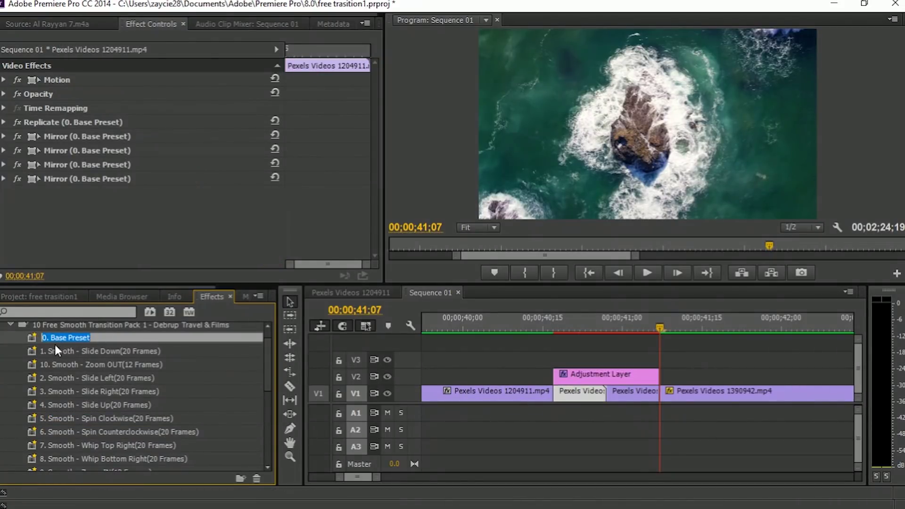
{"action": "left_click", "coordinate": [30, 339]}
{"action": "left_click_drag", "start_coordinate": [46, 342], "coordinate": [628, 401]}
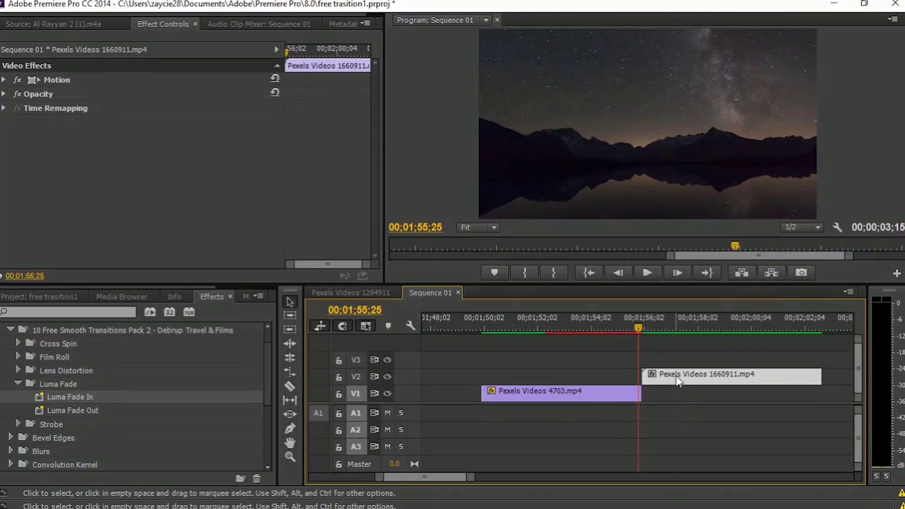
- Slide the 1660911 clip left over the end of 4703 and split it at the playhead
{"action": "left_click_drag", "start_coordinate": [677, 380], "coordinate": [600, 373]}
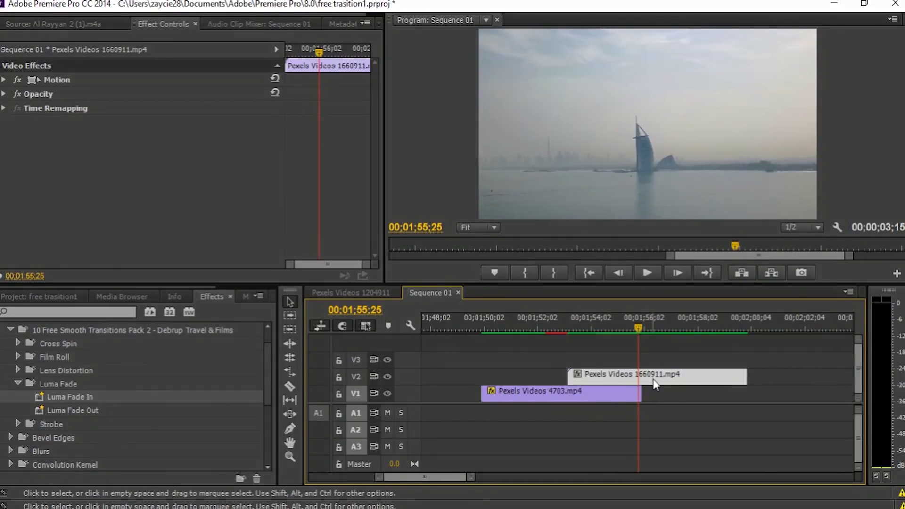
{"action": "left_click", "coordinate": [288, 385]}
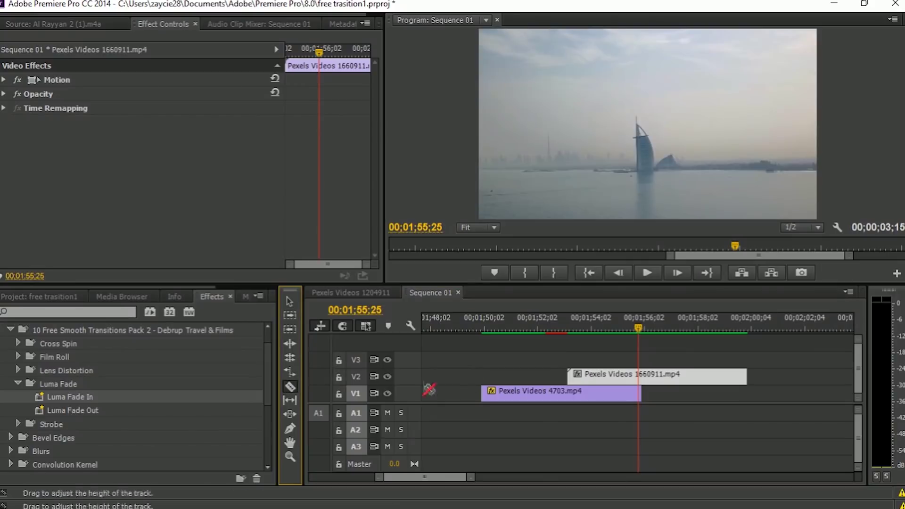
{"action": "left_click", "coordinate": [641, 377]}
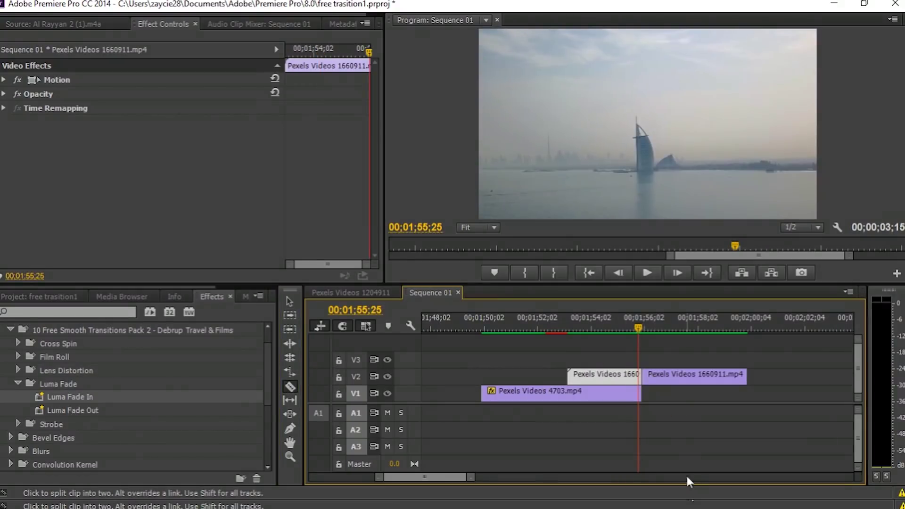
{"action": "left_click", "coordinate": [290, 302]}
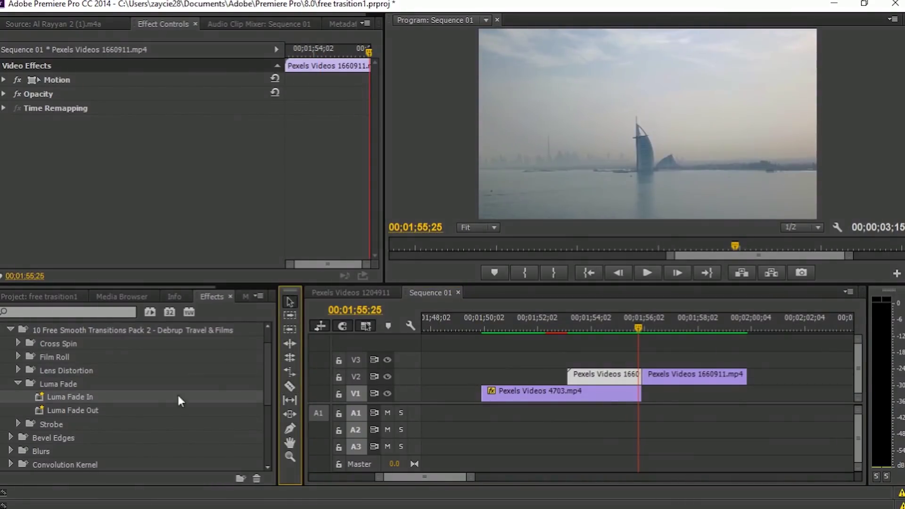
- Apply Luma Fade In to the first V2 piece and retime its Threshold and Cutoff keyframes
{"action": "left_click", "coordinate": [40, 396]}
{"action": "left_click_drag", "start_coordinate": [41, 397], "coordinate": [609, 375]}
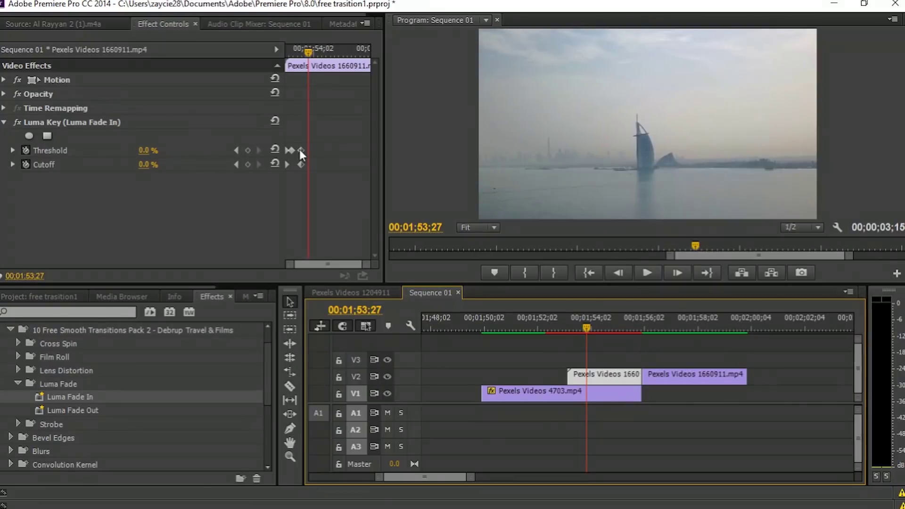
{"action": "left_click_drag", "start_coordinate": [300, 150], "coordinate": [362, 159]}
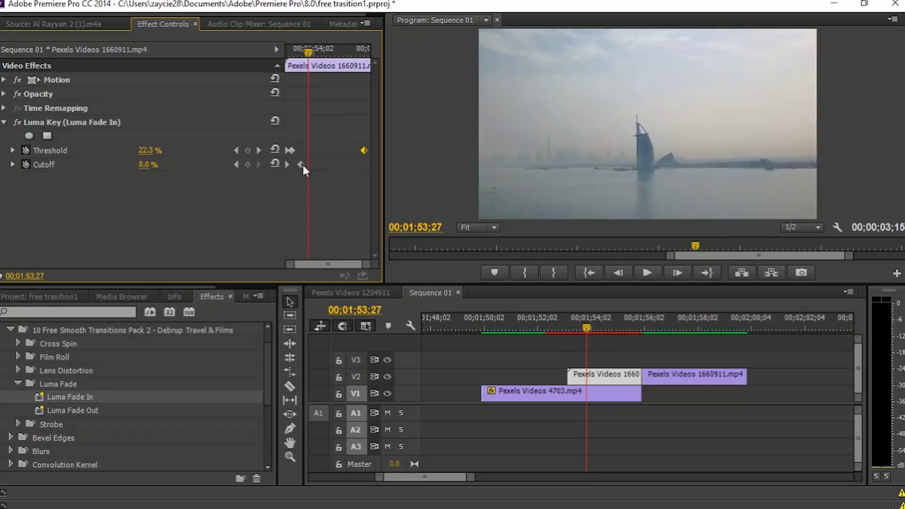
{"action": "left_click_drag", "start_coordinate": [301, 163], "coordinate": [366, 168]}
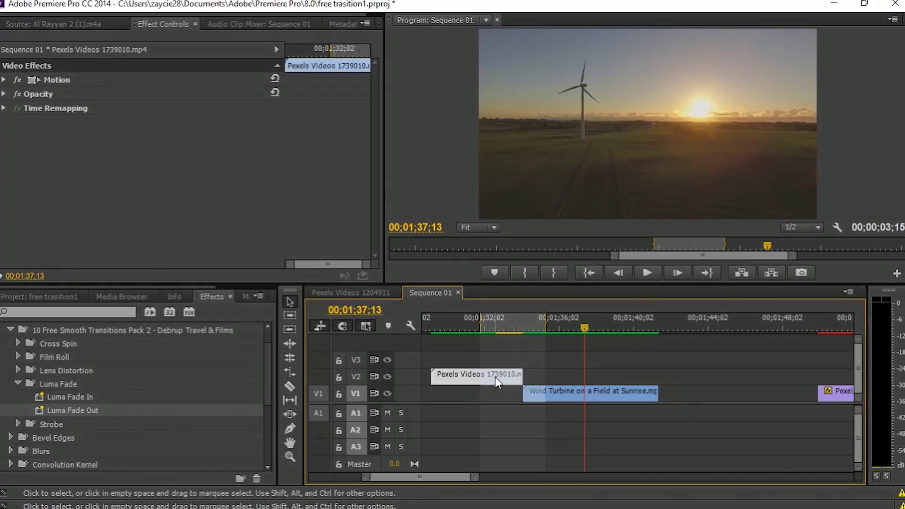
- Move clip 1739010 to overlap the wind turbine clip and split it where V1 begins
{"action": "left_click_drag", "start_coordinate": [495, 377], "coordinate": [538, 385]}
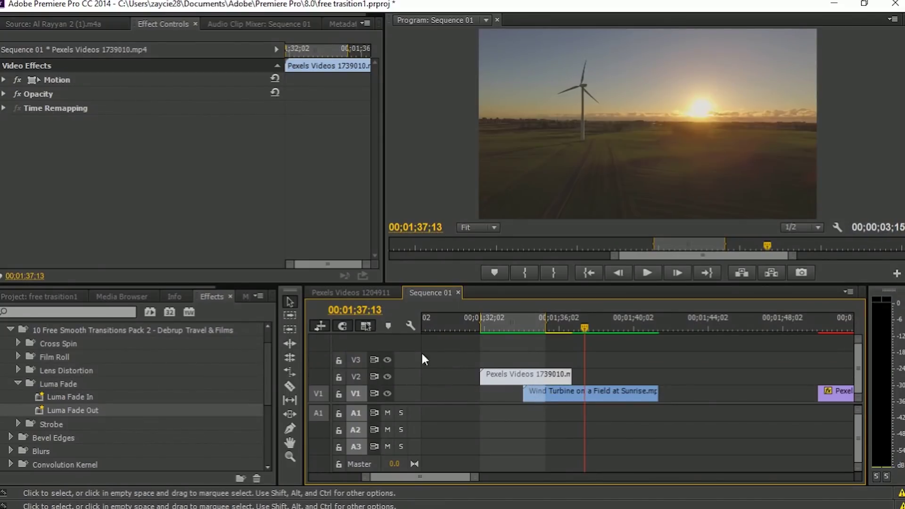
{"action": "left_click", "coordinate": [290, 386]}
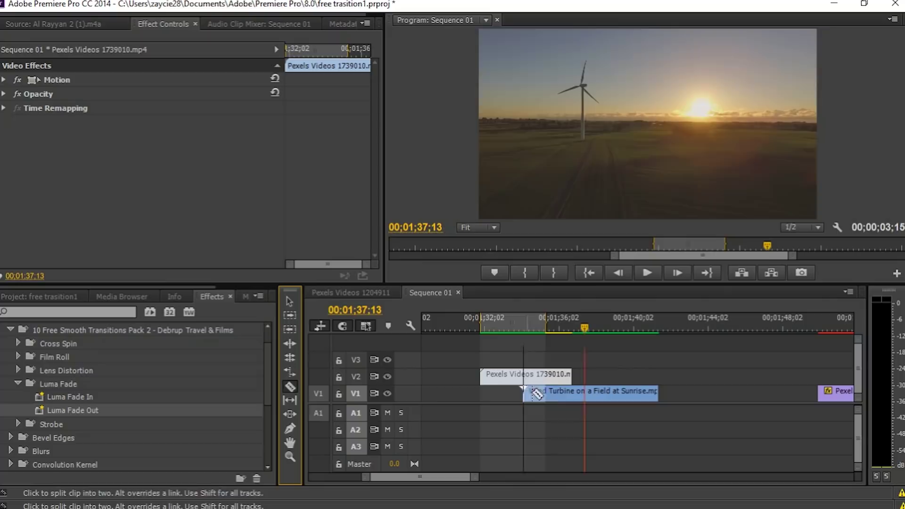
{"action": "left_click", "coordinate": [524, 376]}
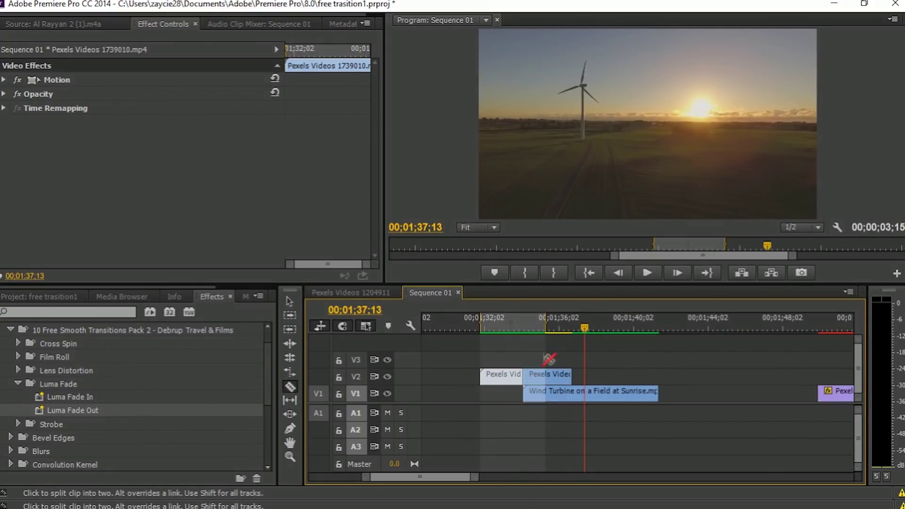
{"action": "left_click", "coordinate": [288, 301]}
- Apply Luma Fade Out to the second V2 piece and show its Luma Key settings
{"action": "left_click", "coordinate": [546, 374]}
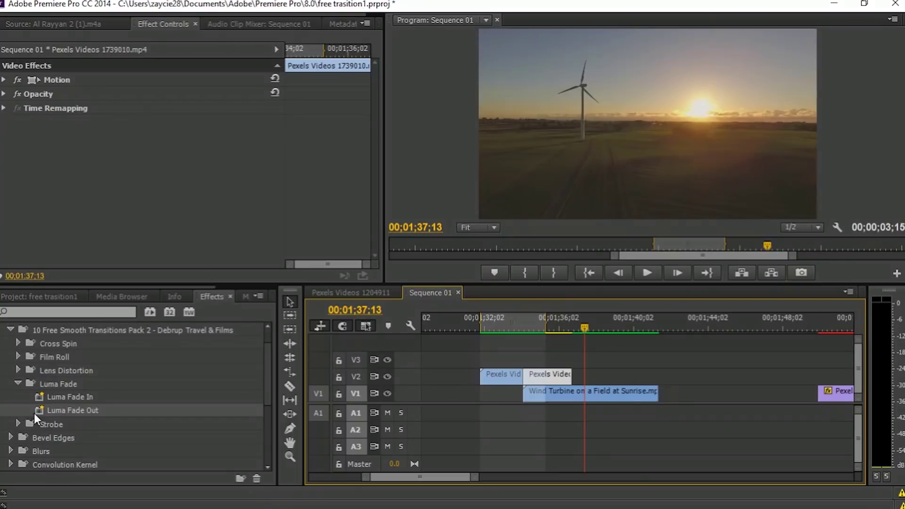
{"action": "left_click_drag", "start_coordinate": [39, 409], "coordinate": [553, 382]}
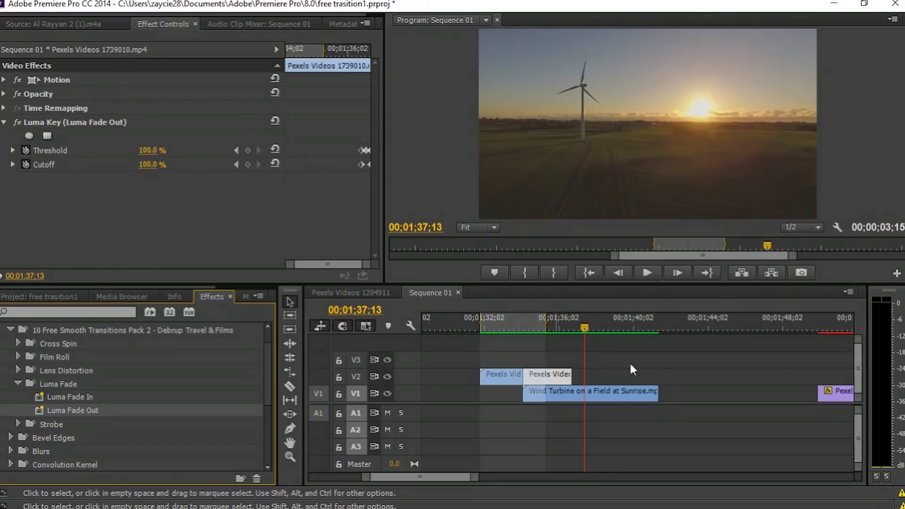
{"action": "left_click", "coordinate": [111, 22]}
{"action": "left_click", "coordinate": [145, 24]}
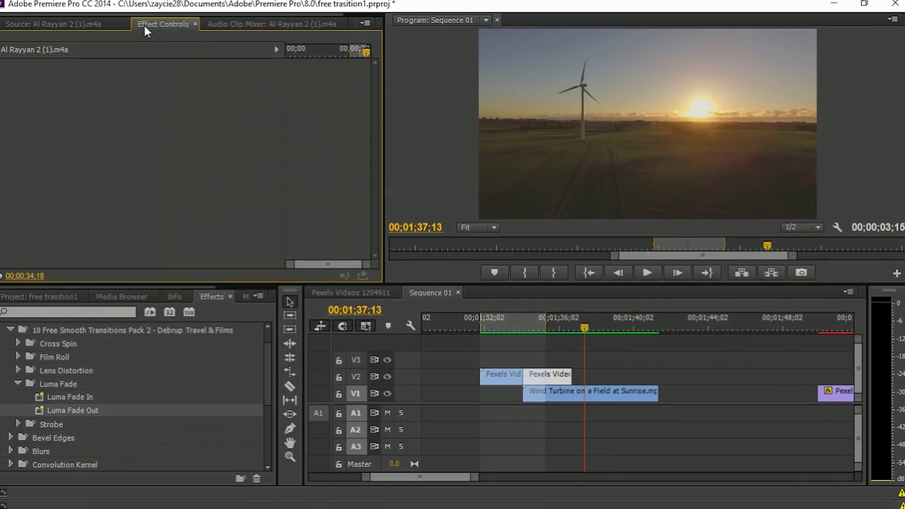
{"action": "left_click", "coordinate": [545, 374]}
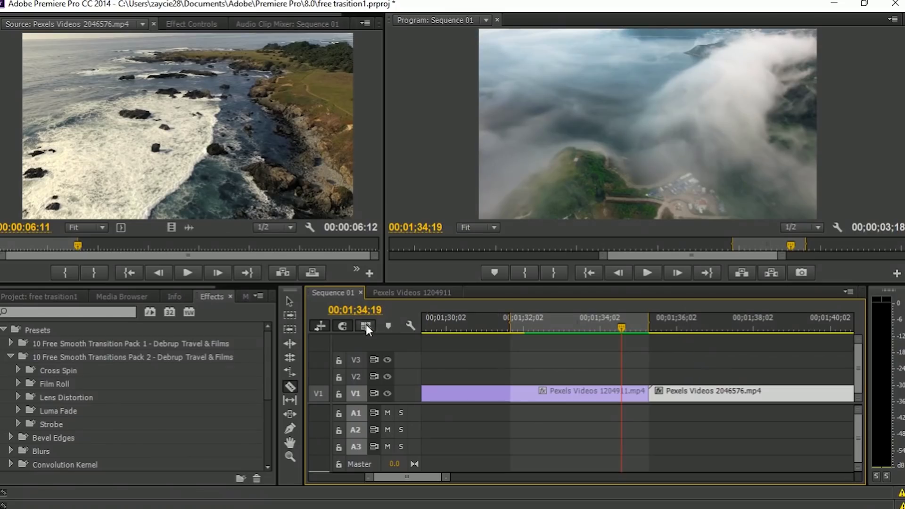
- Cut V1 at 00;01;35;00 and 00;01;35;20 and nest the short piece around the join
{"action": "left_click", "coordinate": [653, 328]}
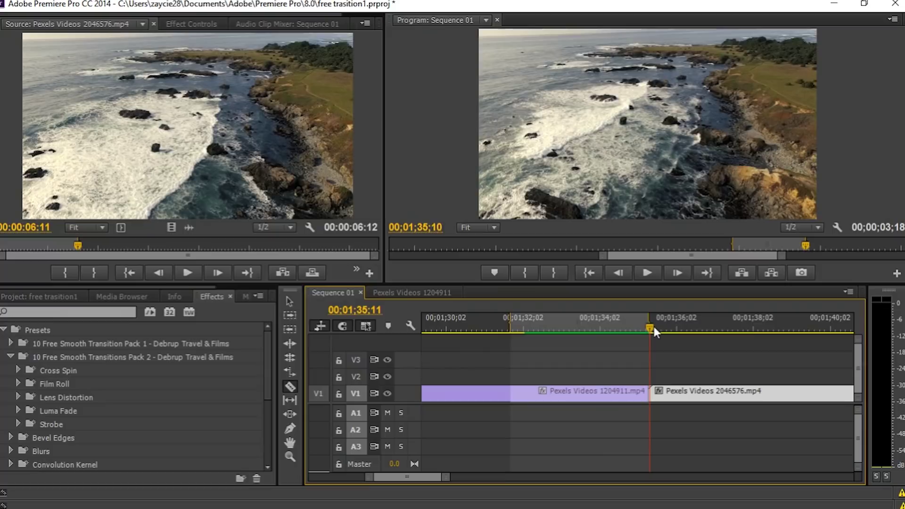
{"action": "key", "text": "Left"}
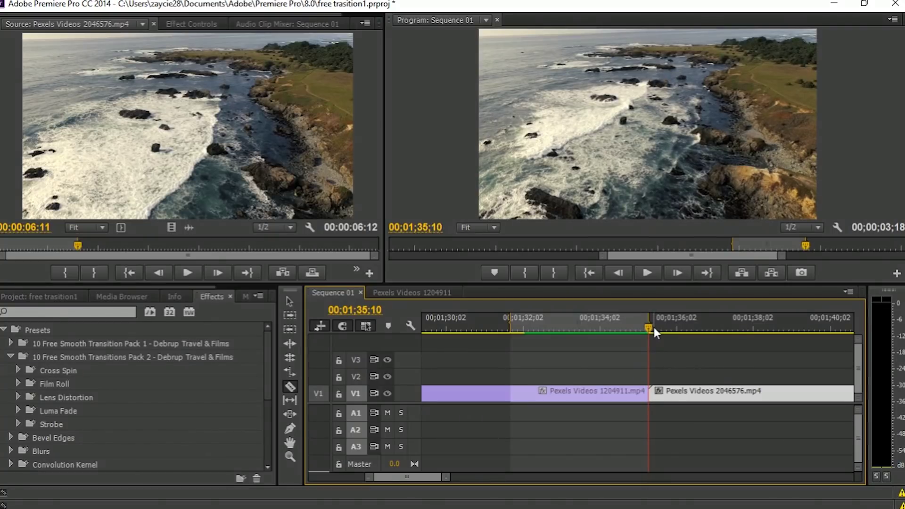
{"action": "key", "text": "shift+Left"}
{"action": "key", "text": "shift+Left"}
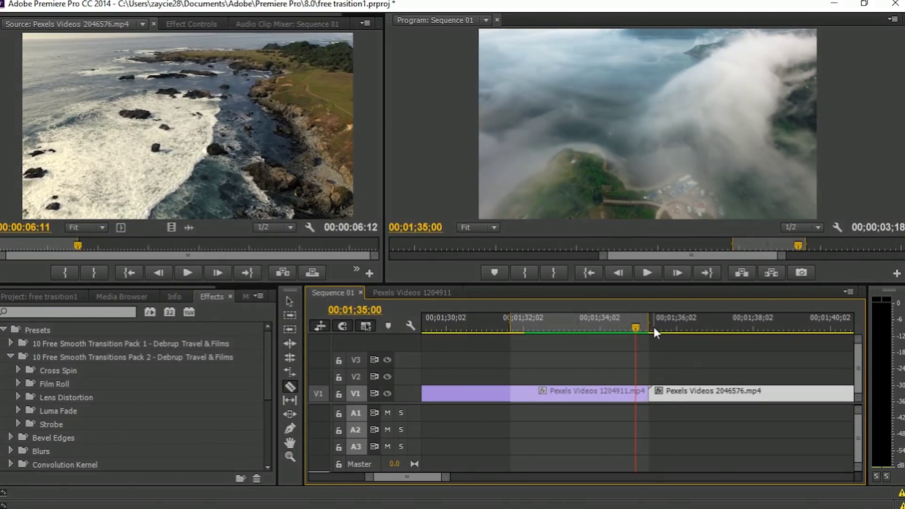
{"action": "left_click", "coordinate": [635, 393]}
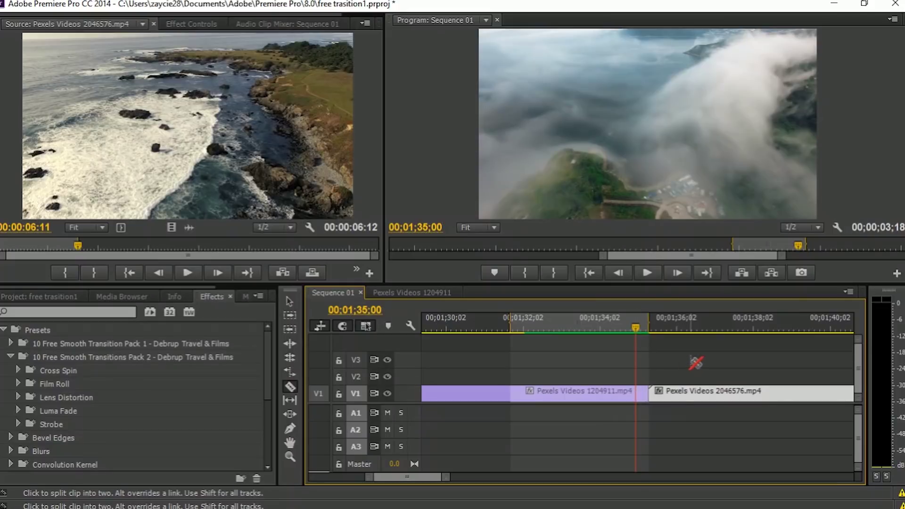
{"action": "key", "text": "shift+Right"}
{"action": "key", "text": "shift+Right"}
{"action": "key", "text": "shift+Right"}
{"action": "key", "text": "shift+Right"}
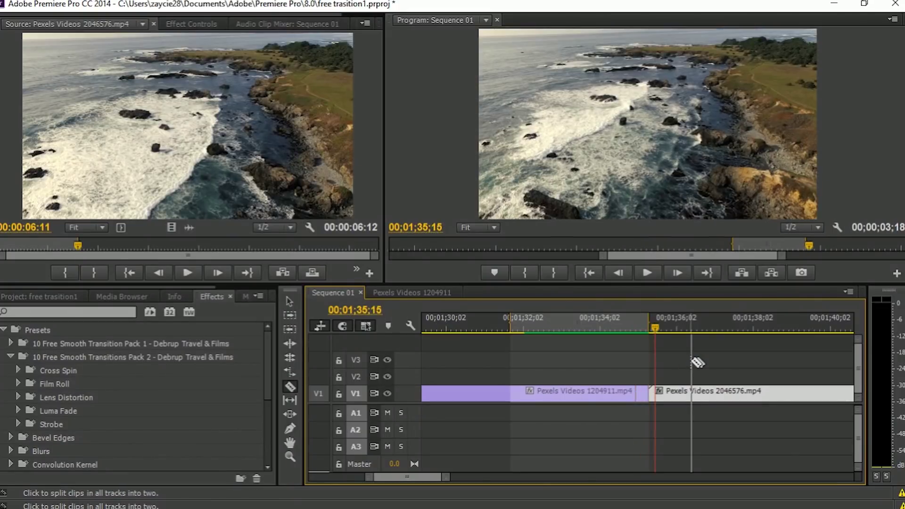
{"action": "left_click", "coordinate": [661, 393]}
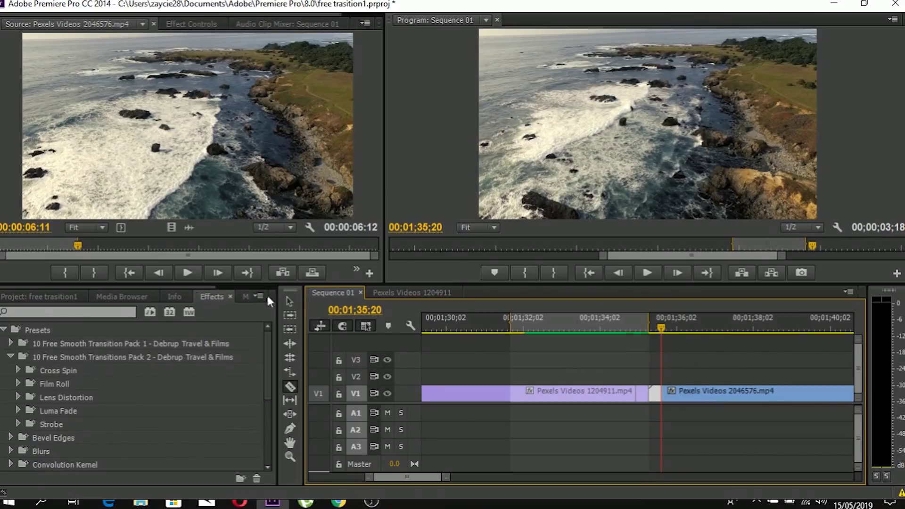
{"action": "left_click", "coordinate": [285, 297]}
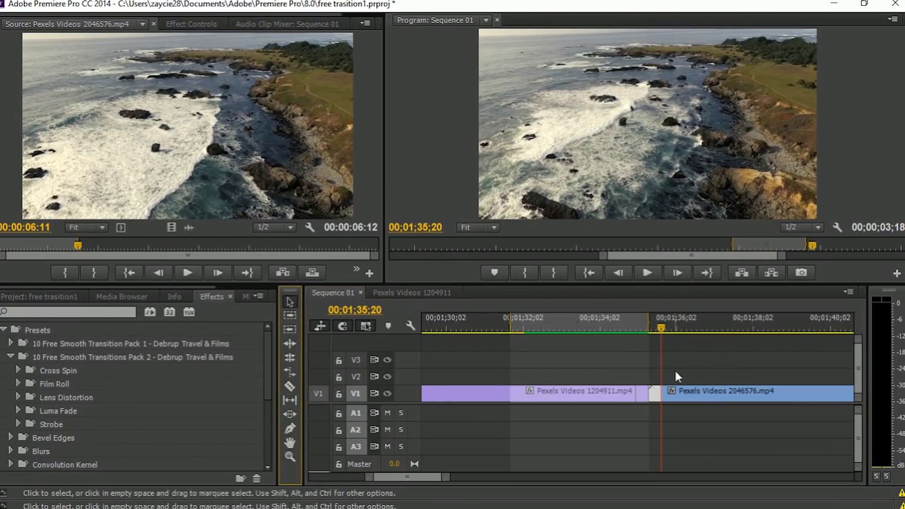
{"action": "left_click", "coordinate": [645, 372]}
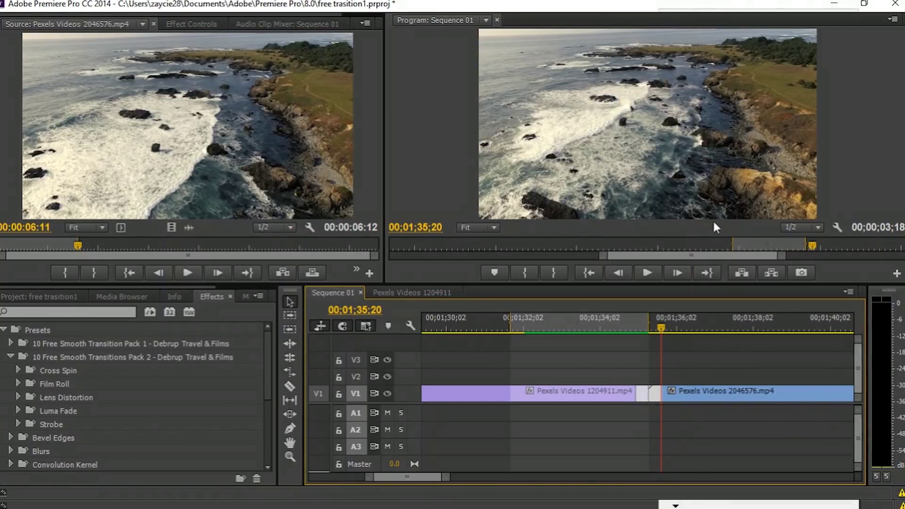
{"action": "key", "text": "Return"}
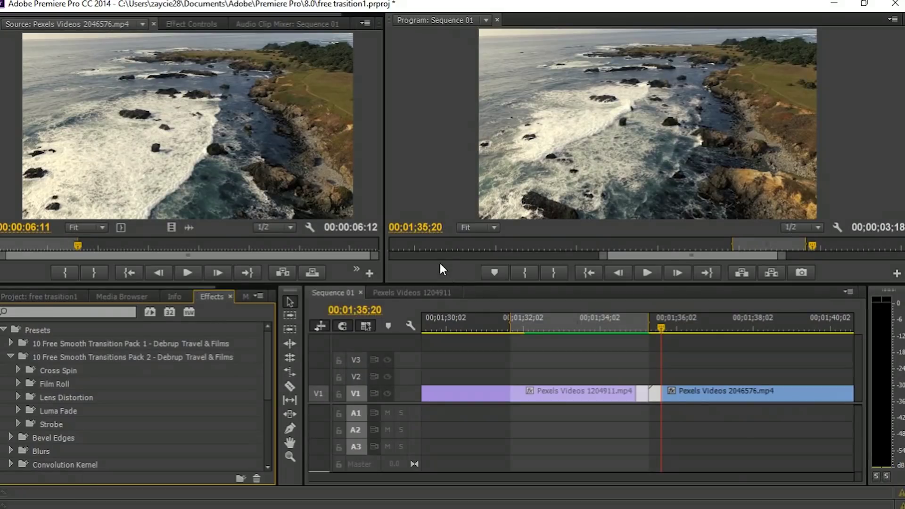
- Apply the Lens Distortion IN preset to the nested clip
{"action": "left_click", "coordinate": [18, 397]}
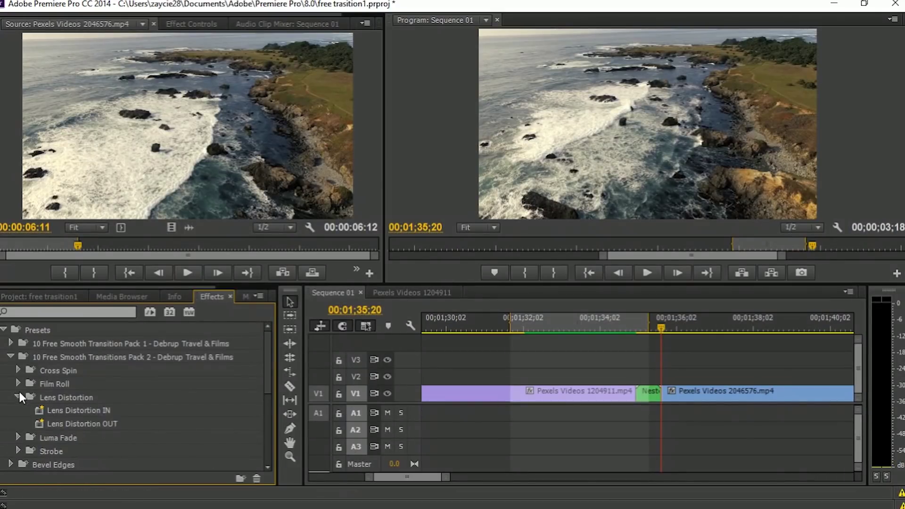
{"action": "left_click", "coordinate": [60, 411]}
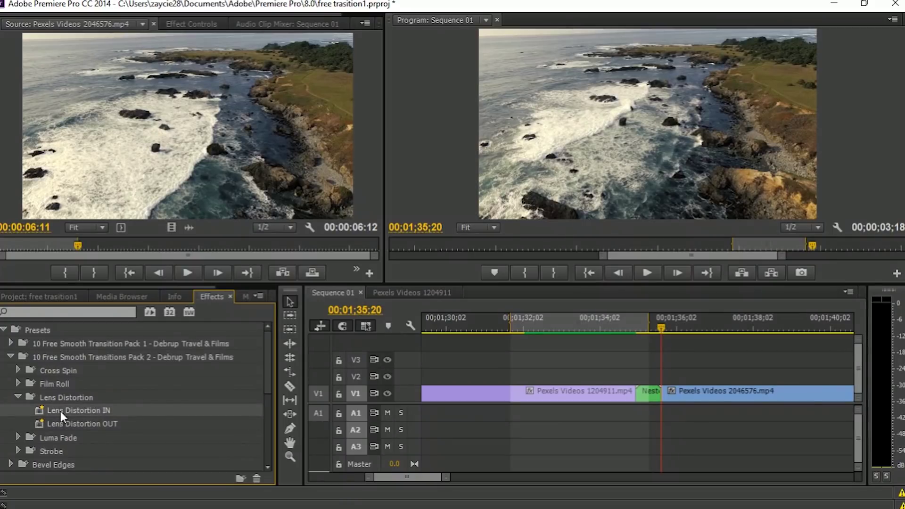
{"action": "left_click_drag", "start_coordinate": [60, 411], "coordinate": [650, 398]}
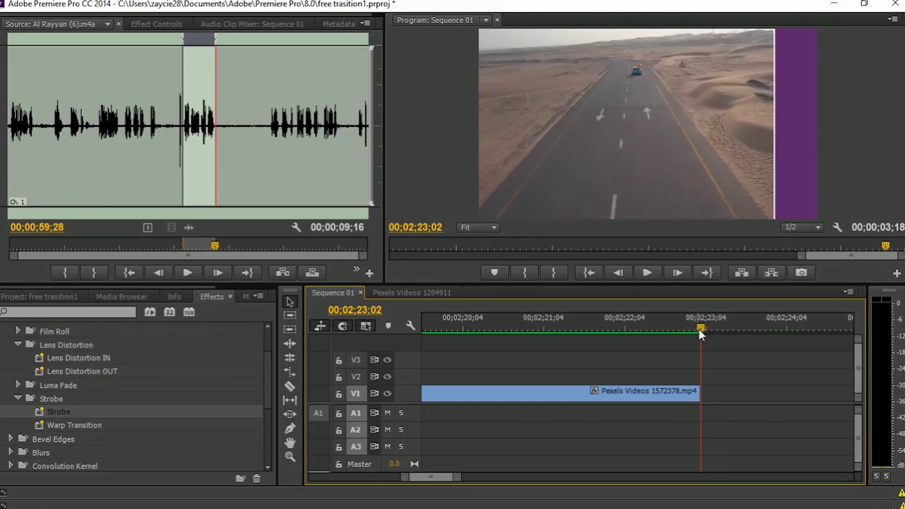
- Split Pexels Videos 1572378.mp4 at 00;02;22;12 and give its final piece the Strobe preset
{"action": "key", "text": "Left"}
{"action": "key", "text": "Left"}
{"action": "key", "text": "Left"}
{"action": "key", "text": "Left"}
{"action": "key", "text": "Left"}
{"action": "key", "text": "Left"}
{"action": "key", "text": "Left"}
{"action": "key", "text": "Left"}
{"action": "key", "text": "Left"}
{"action": "key", "text": "Left"}
{"action": "key", "text": "Left"}
{"action": "key", "text": "Left"}
{"action": "key", "text": "Left"}
{"action": "key", "text": "Left"}
{"action": "key", "text": "Left"}
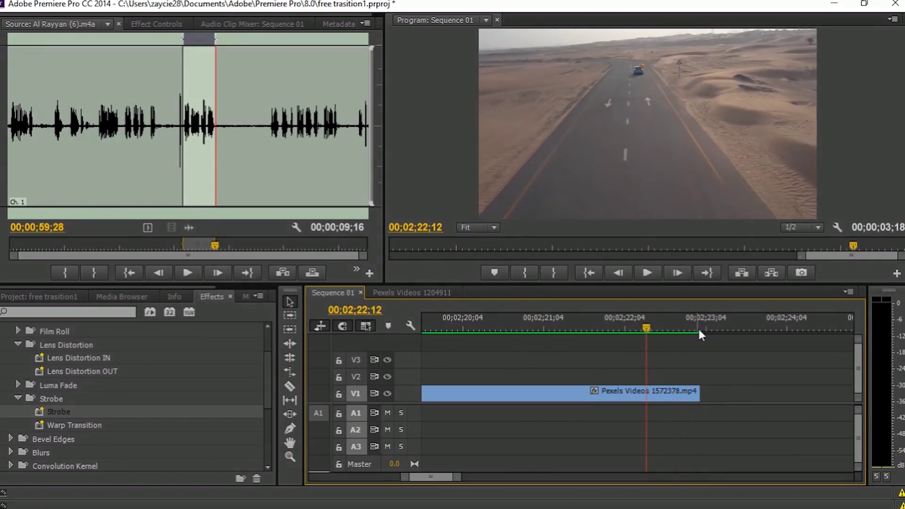
{"action": "left_click", "coordinate": [289, 386]}
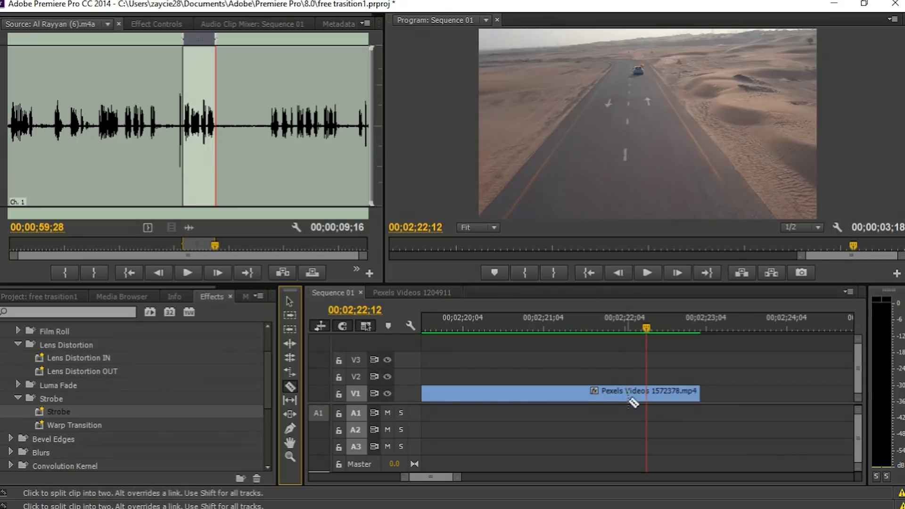
{"action": "left_click", "coordinate": [647, 391]}
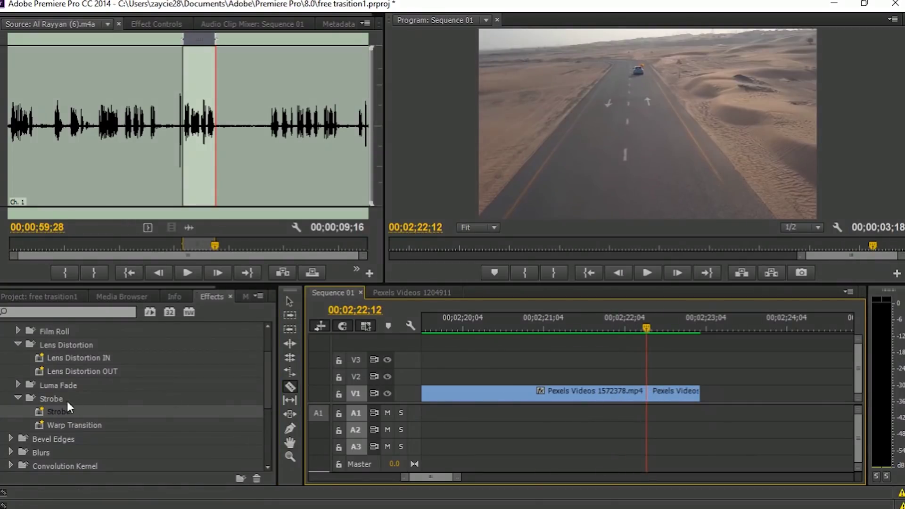
{"action": "left_click_drag", "start_coordinate": [40, 414], "coordinate": [671, 398]}
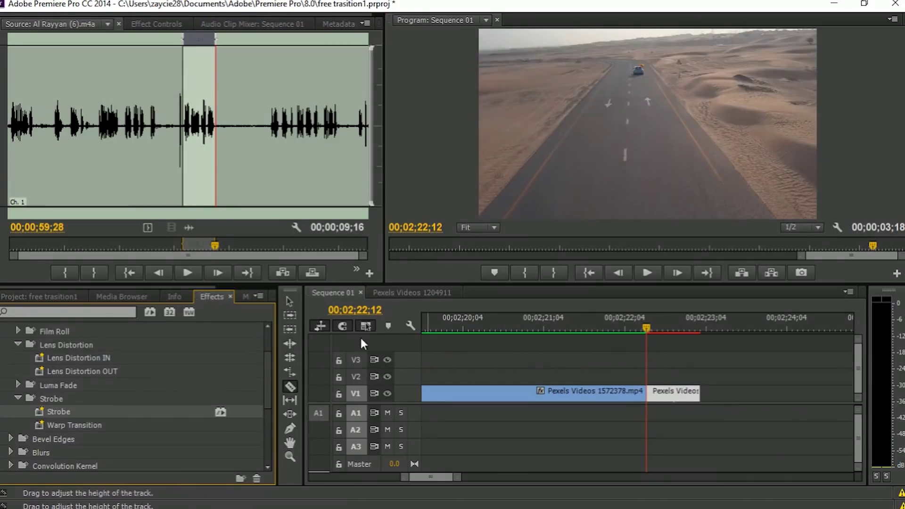
{"action": "left_click", "coordinate": [290, 304]}
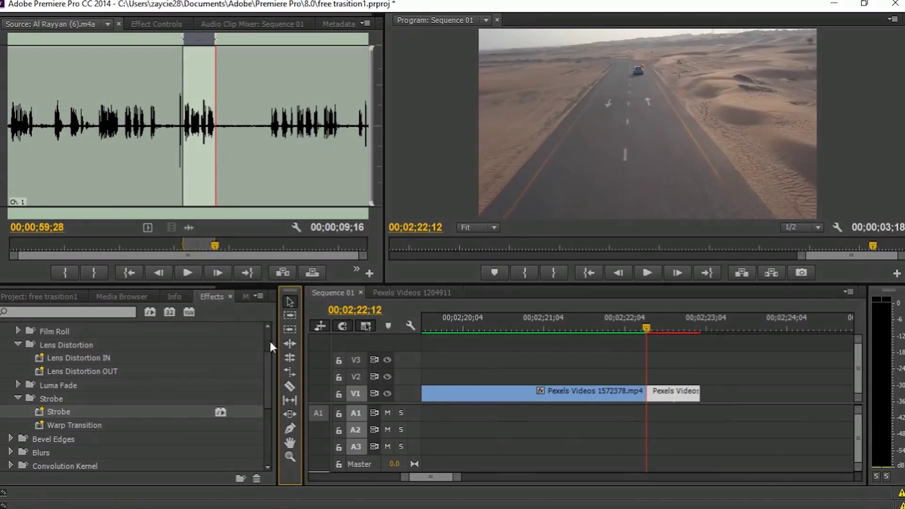